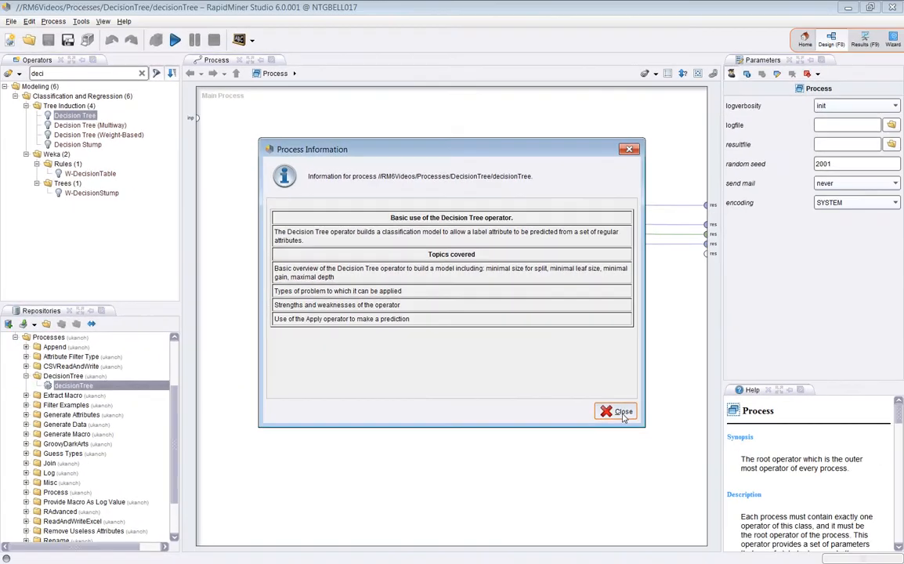
Close the process information dialog and inspect the result example sets, including the Split Data advanced scatter chart of a3 against a4.
{"action": "left_click", "coordinate": [770, 530]}
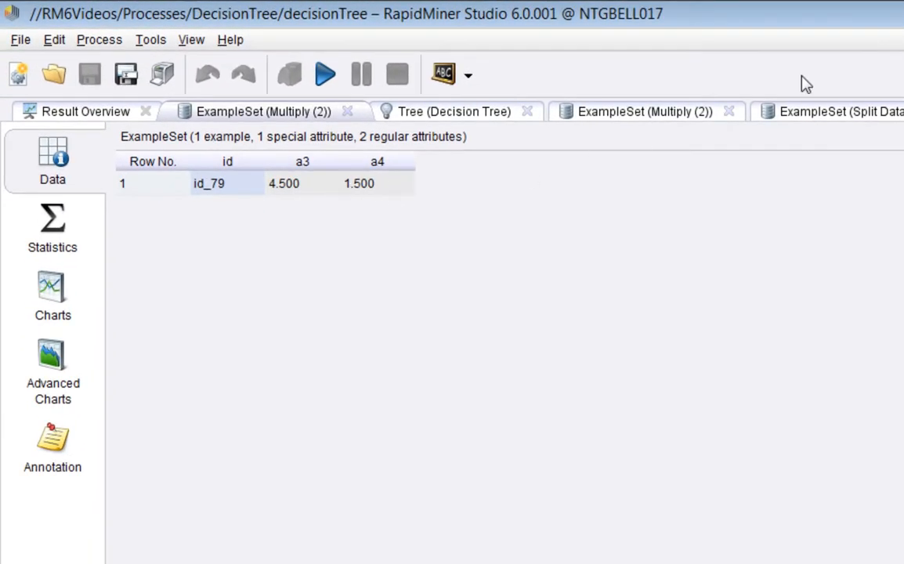
{"action": "left_click", "coordinate": [815, 119]}
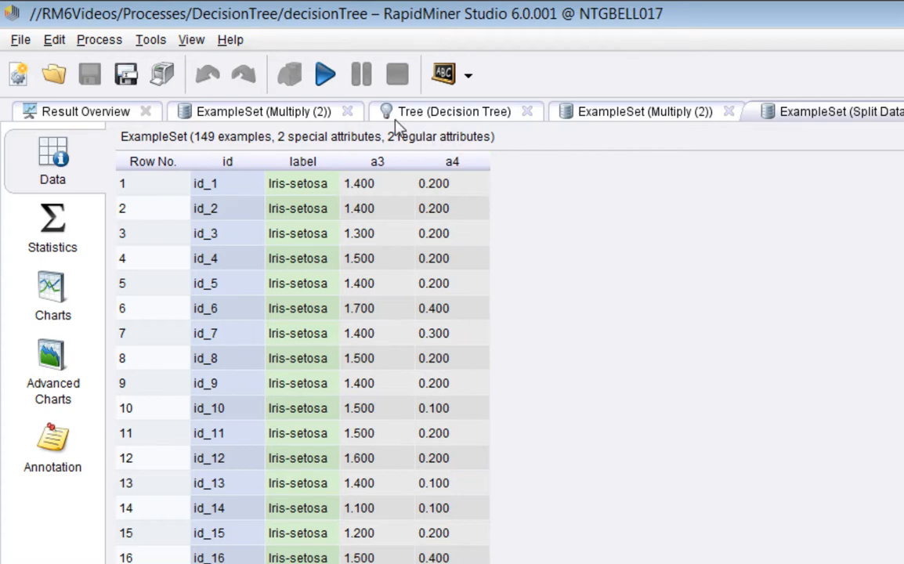
{"action": "left_click", "coordinate": [297, 113]}
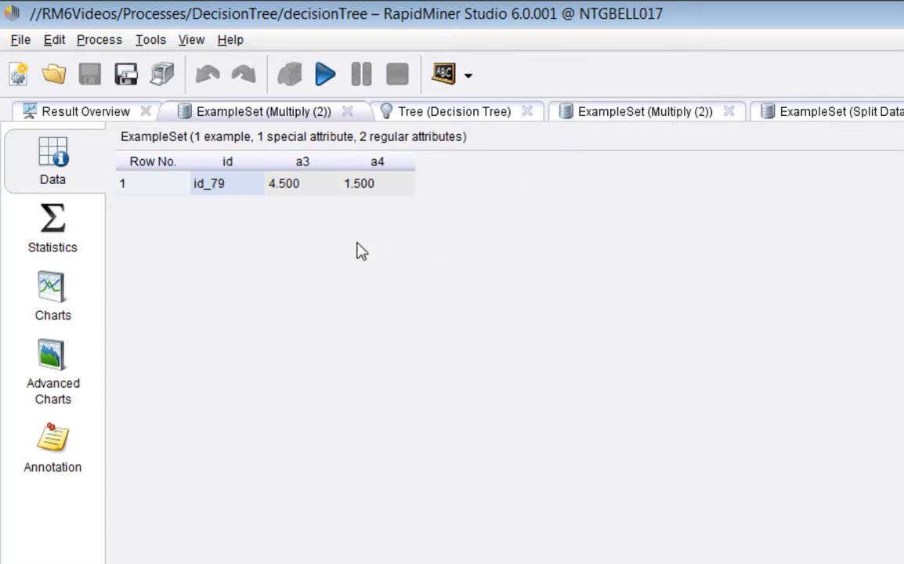
{"action": "left_click", "coordinate": [807, 114]}
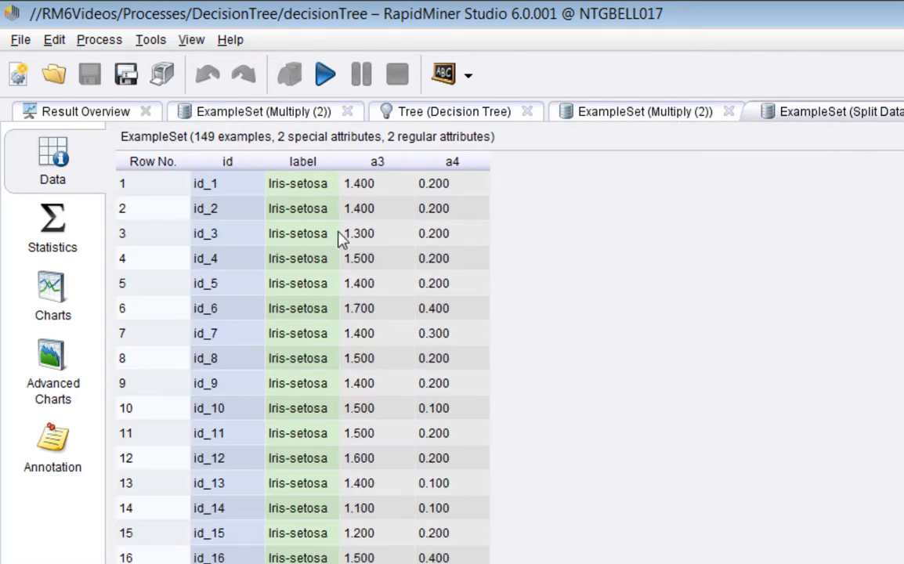
{"action": "left_click", "coordinate": [50, 359]}
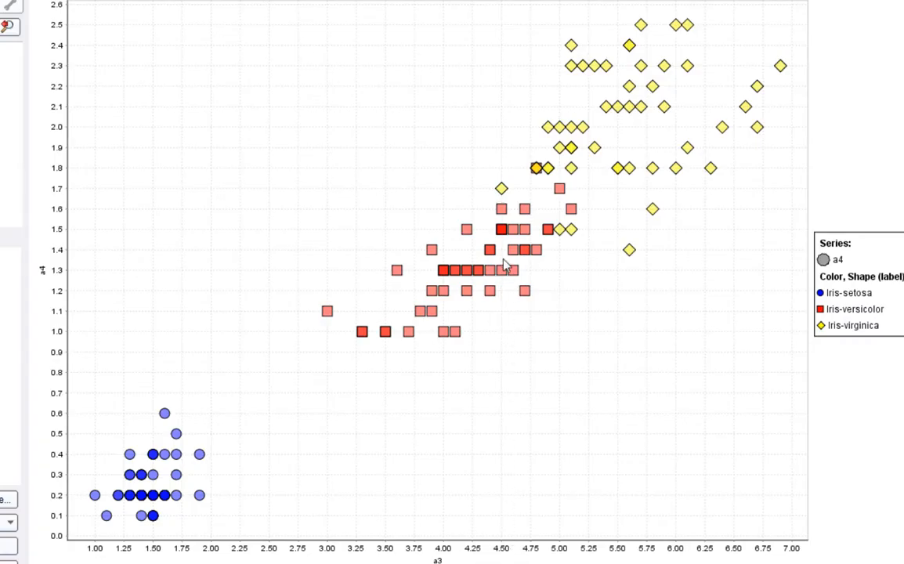
{"action": "mouse_move", "coordinate": [504, 234]}
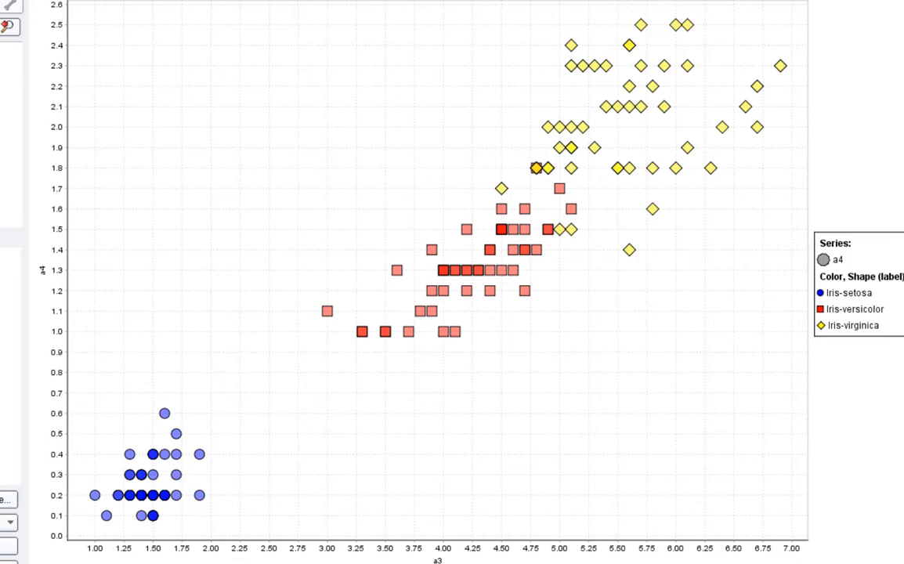
Examine the decision tree model in its graph view and its text description.
{"action": "left_click", "coordinate": [235, 59]}
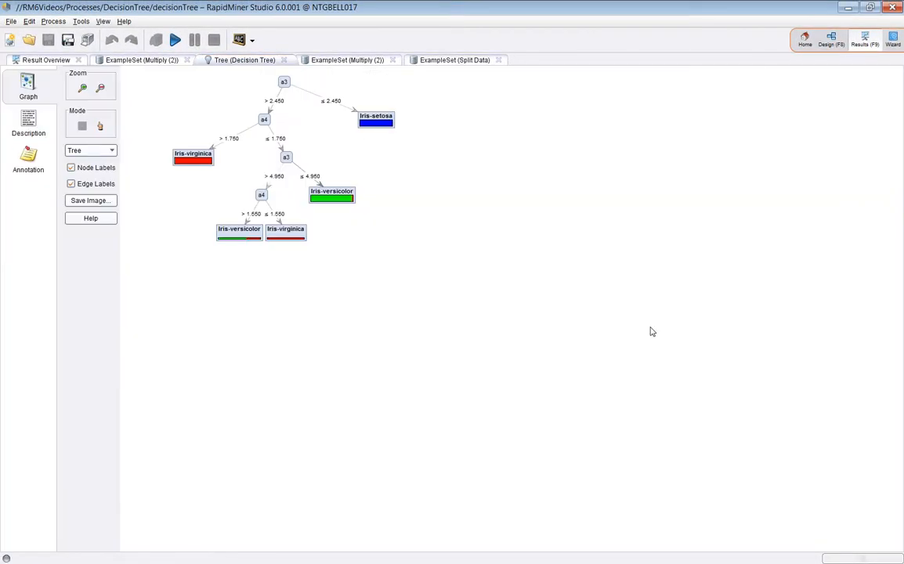
{"action": "left_click_drag", "start_coordinate": [263, 76], "coordinate": [492, 227]}
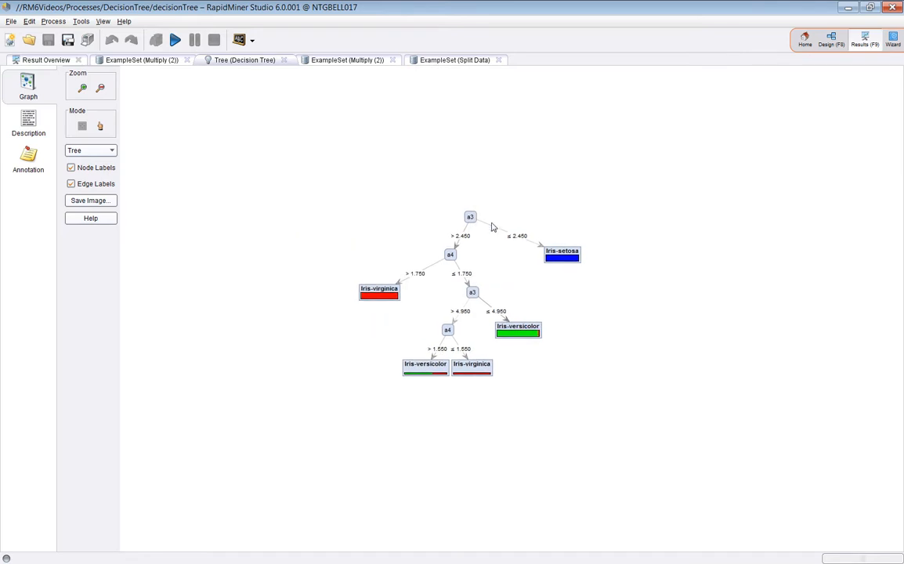
{"action": "scroll", "coordinate": [591, 257], "scroll_direction": "up", "scroll_amount": 6}
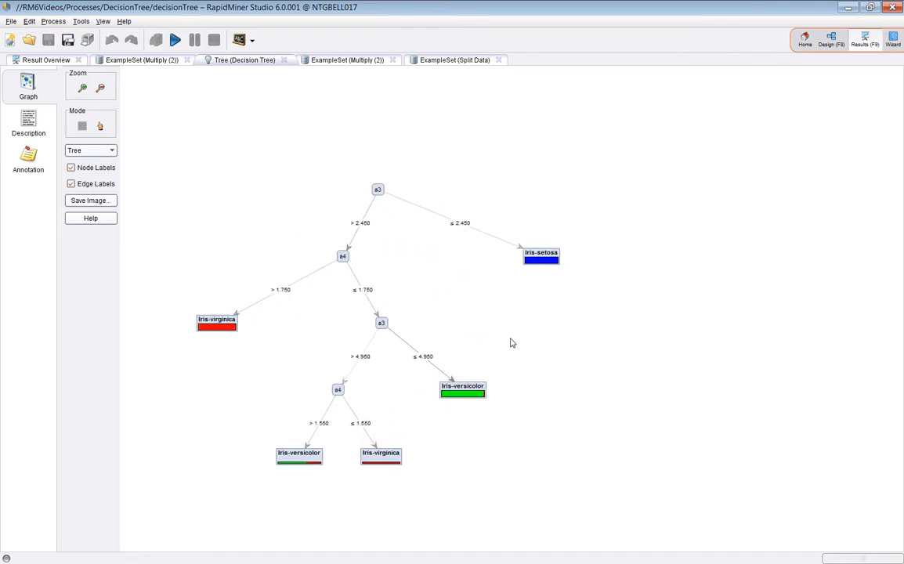
{"action": "scroll", "coordinate": [651, 347], "scroll_direction": "up", "scroll_amount": 4}
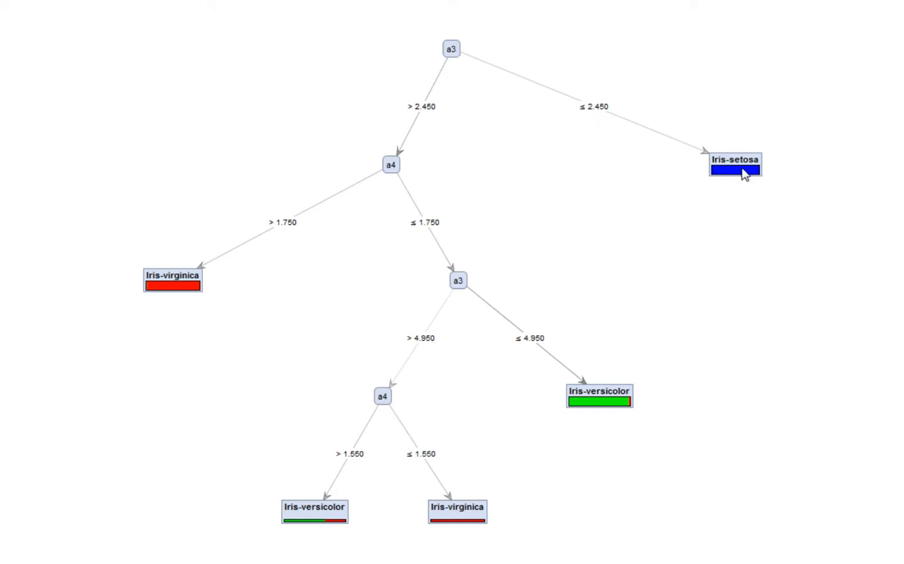
{"action": "mouse_move", "coordinate": [743, 176]}
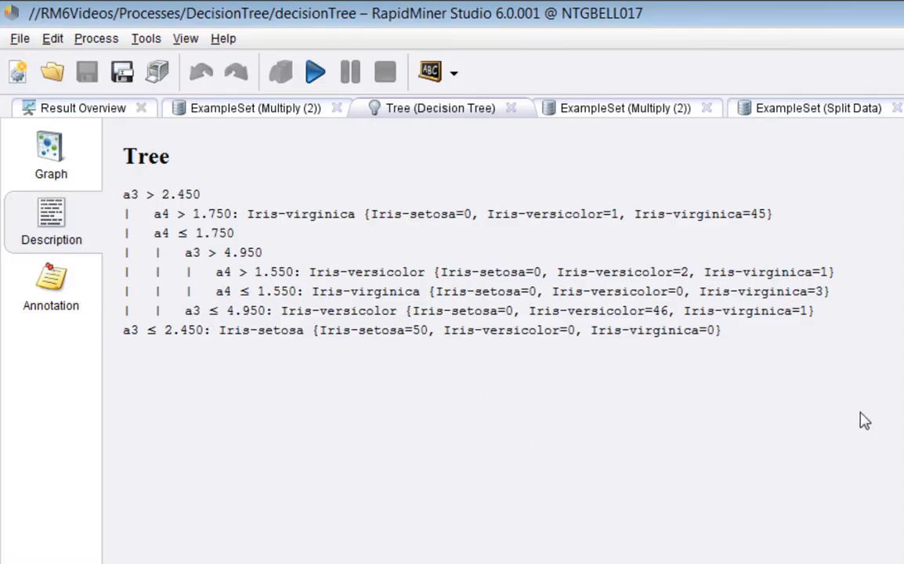
{"action": "left_click_drag", "start_coordinate": [145, 194], "coordinate": [239, 272]}
{"action": "left_click", "coordinate": [40, 143]}
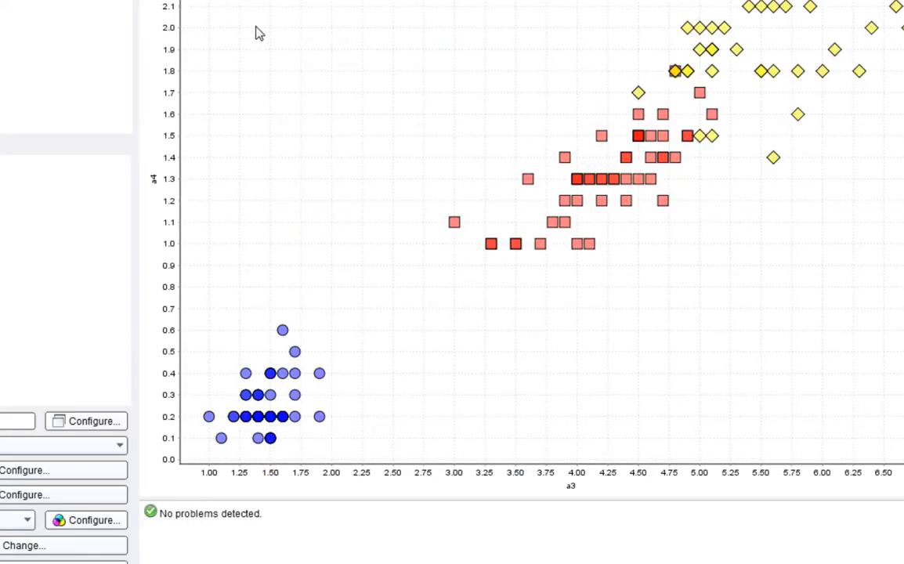
Insert a vertical line at a3 = 2.45 into the Split Data scatter chart.
{"action": "right_click", "coordinate": [372, 109]}
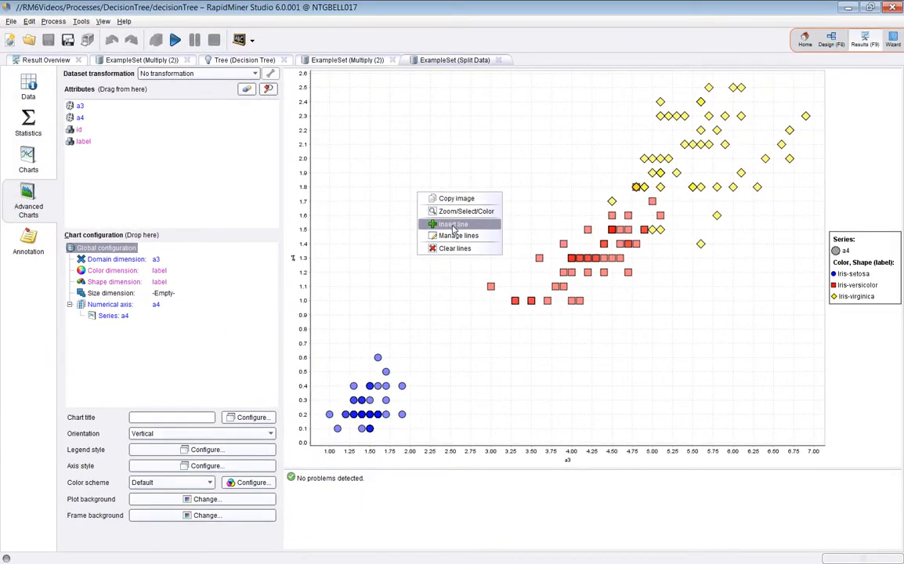
{"action": "left_click", "coordinate": [415, 201]}
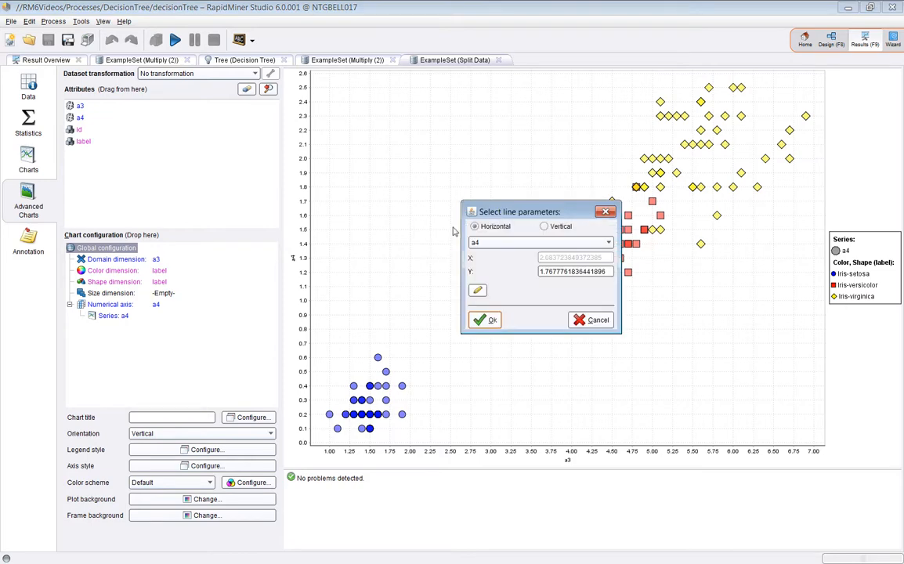
{"action": "left_click", "coordinate": [544, 226]}
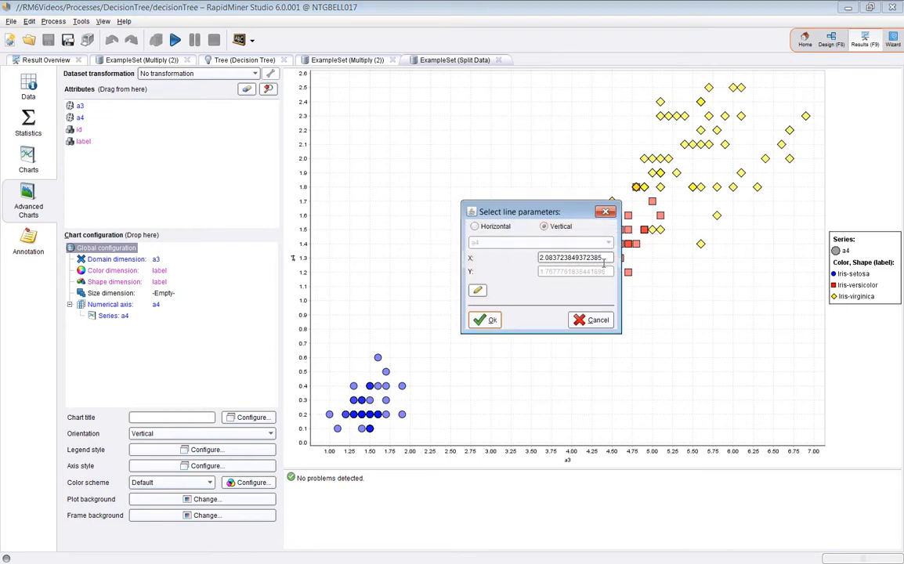
{"action": "left_click_drag", "start_coordinate": [604, 263], "coordinate": [533, 262]}
{"action": "type", "text": "2.45"}
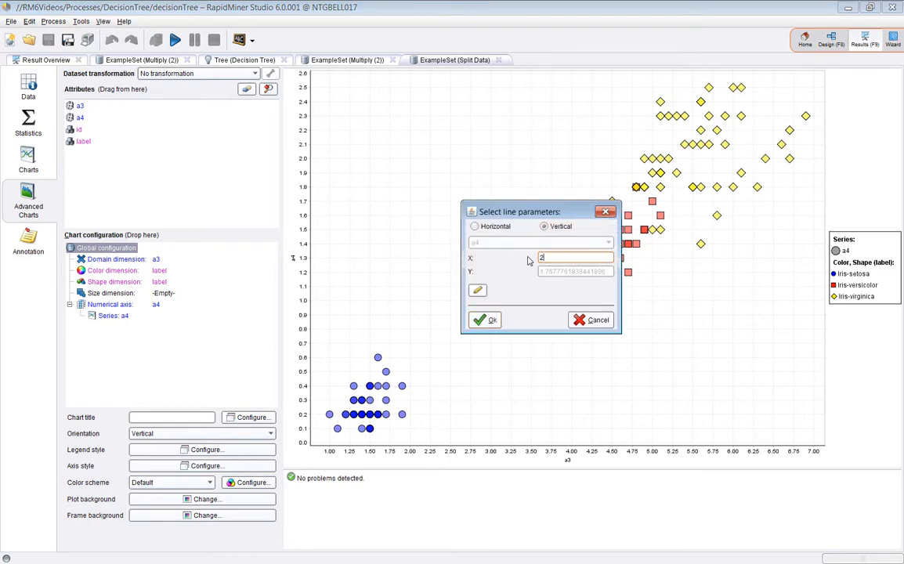
{"action": "left_click", "coordinate": [492, 320]}
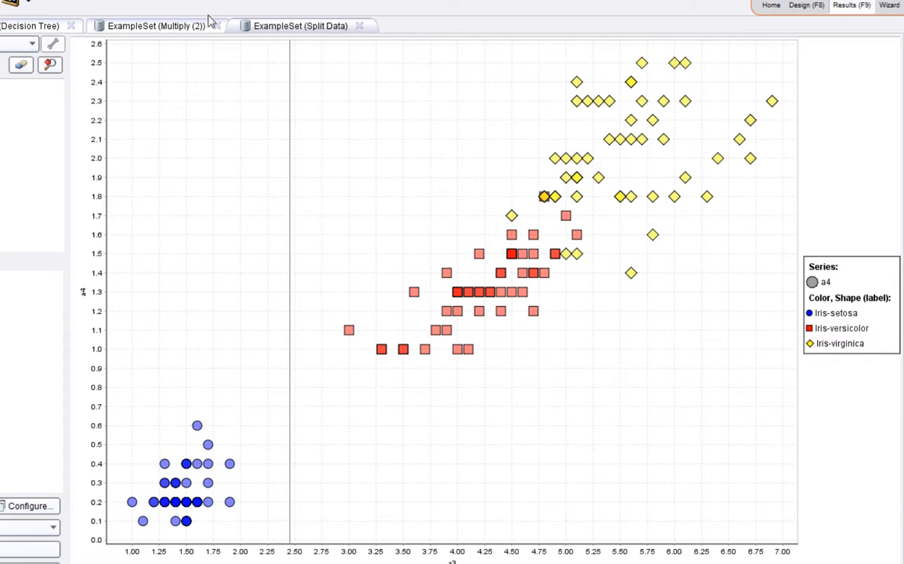
Insert a horizontal line at a4 = 1.75 into the scatter chart after rechecking the tree.
{"action": "left_click", "coordinate": [18, 25]}
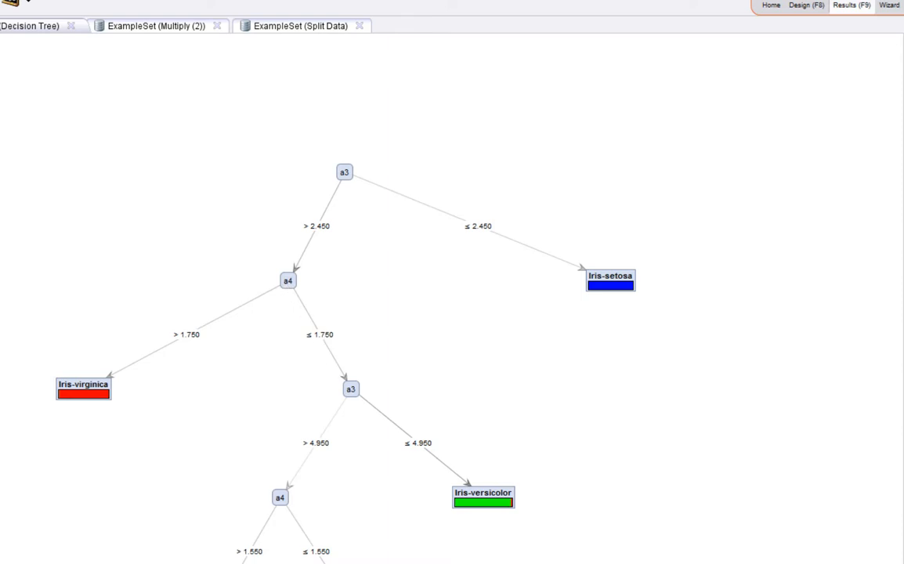
{"action": "left_click", "coordinate": [262, 29]}
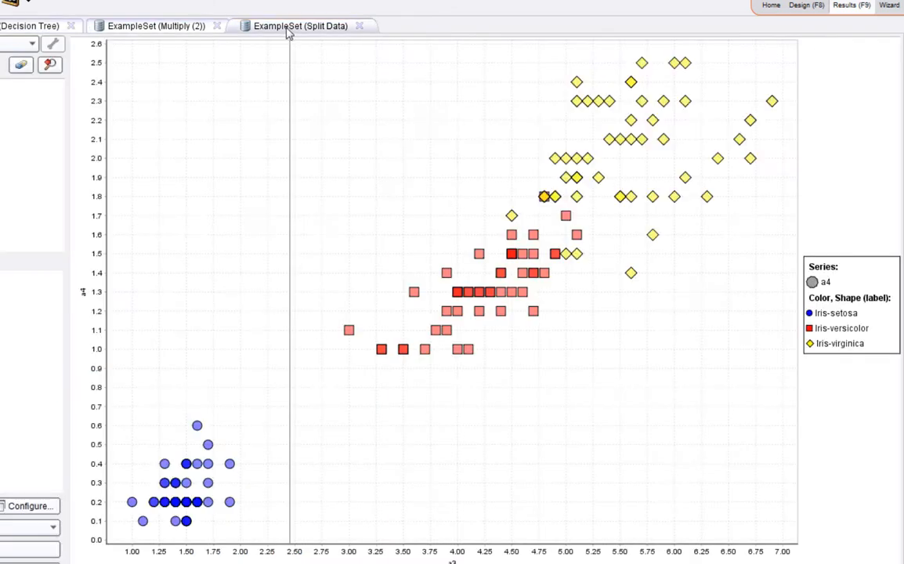
{"action": "right_click", "coordinate": [177, 158]}
{"action": "left_click", "coordinate": [224, 196]}
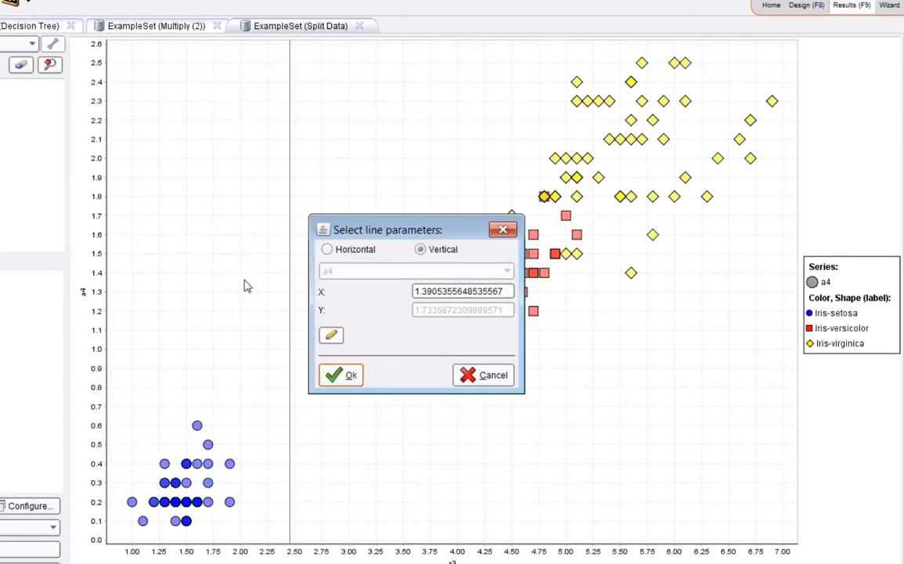
{"action": "left_click", "coordinate": [327, 249]}
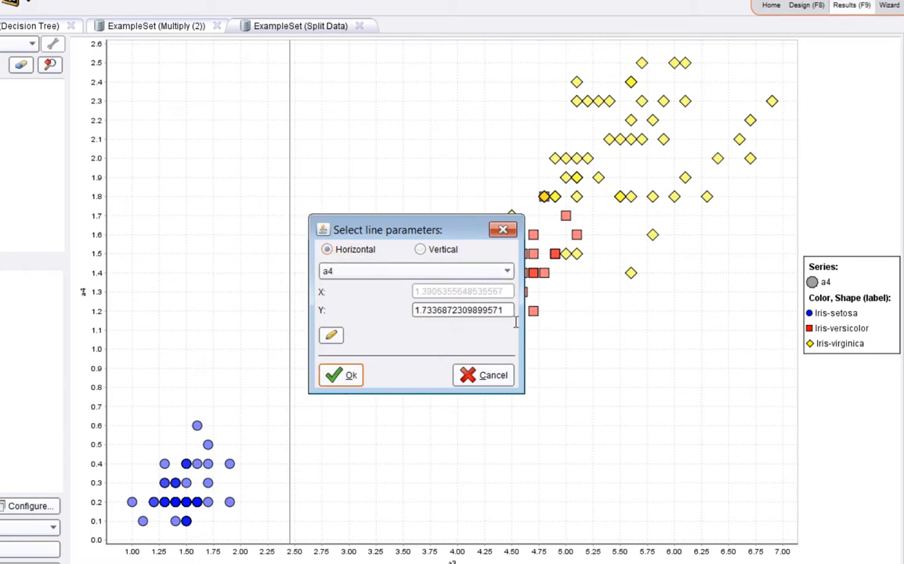
{"action": "left_click_drag", "start_coordinate": [510, 311], "coordinate": [407, 310]}
{"action": "type", "text": "1.75"}
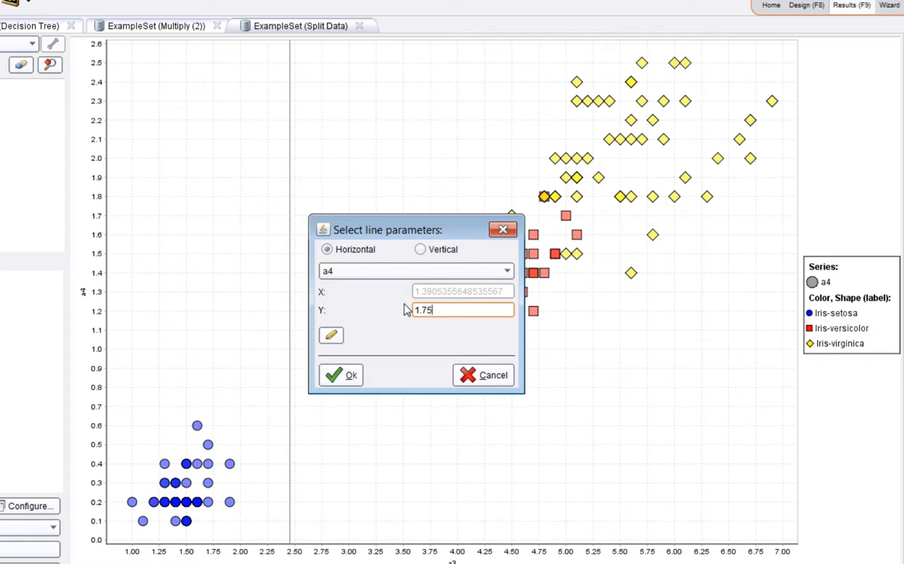
{"action": "left_click", "coordinate": [345, 375]}
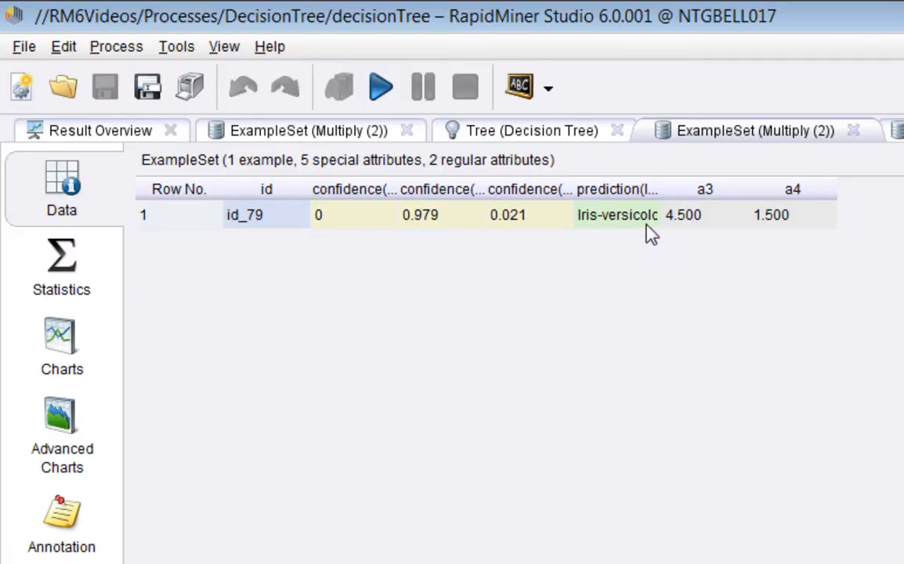
Widen the prediction and confidence columns of the scored held-out example to read them fully.
{"action": "left_click_drag", "start_coordinate": [680, 191], "coordinate": [723, 193]}
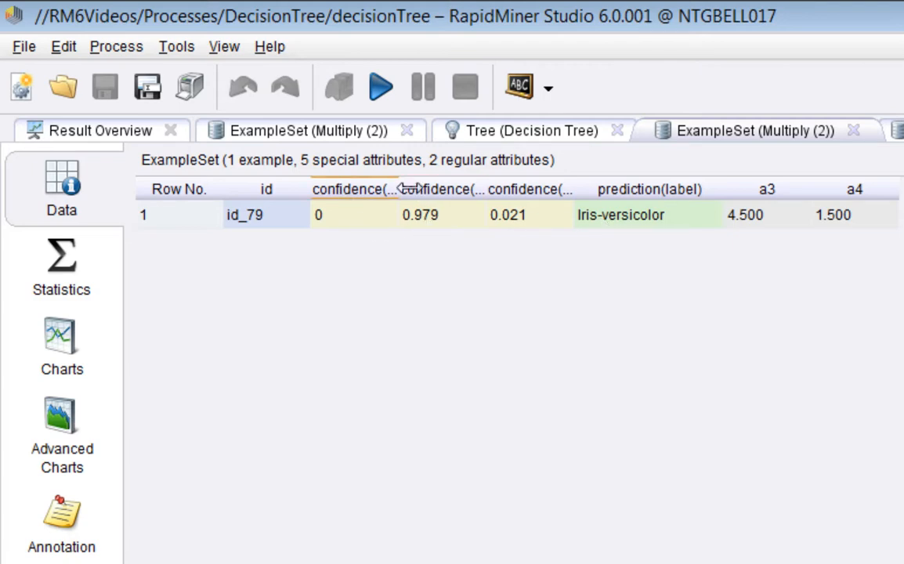
{"action": "left_click_drag", "start_coordinate": [408, 191], "coordinate": [521, 191]}
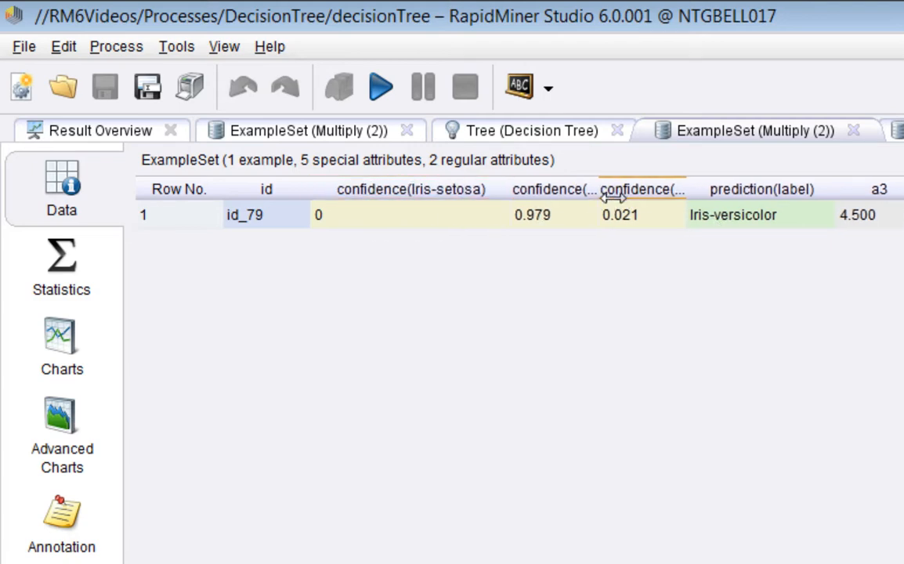
{"action": "left_click_drag", "start_coordinate": [599, 191], "coordinate": [714, 197]}
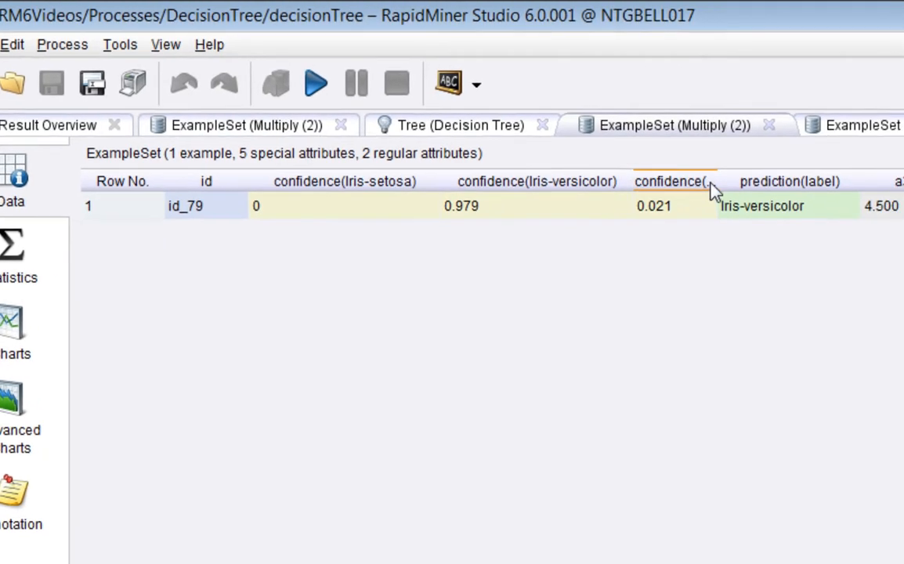
{"action": "left_click_drag", "start_coordinate": [618, 174], "coordinate": [721, 174]}
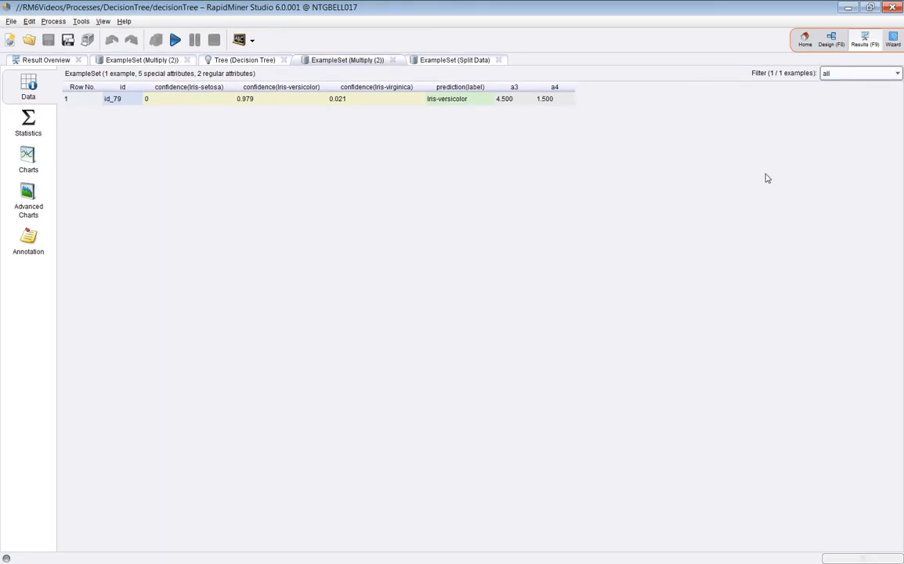
Open the Decision Tree operator's parameters in the design view and review the criterion options, keeping gini_index.
{"action": "left_click", "coordinate": [831, 40]}
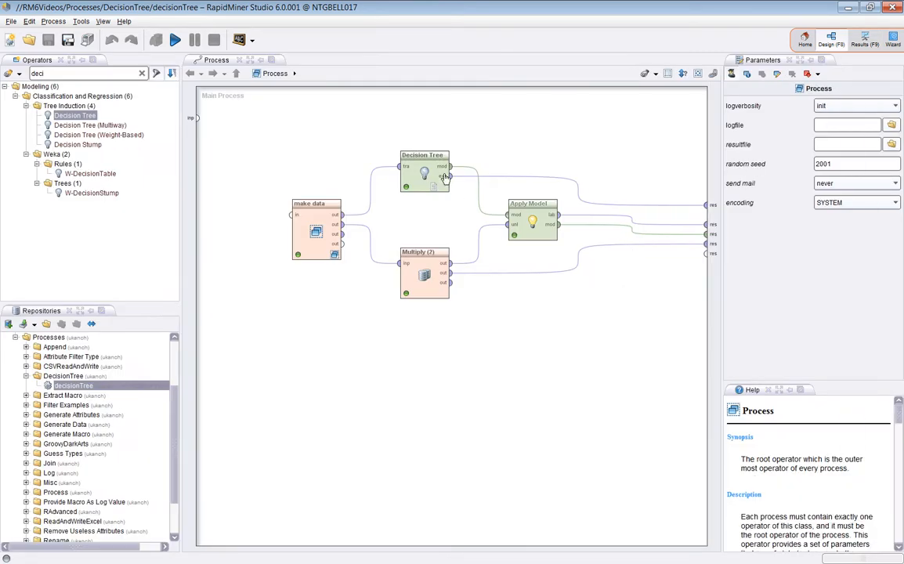
{"action": "left_click", "coordinate": [404, 159]}
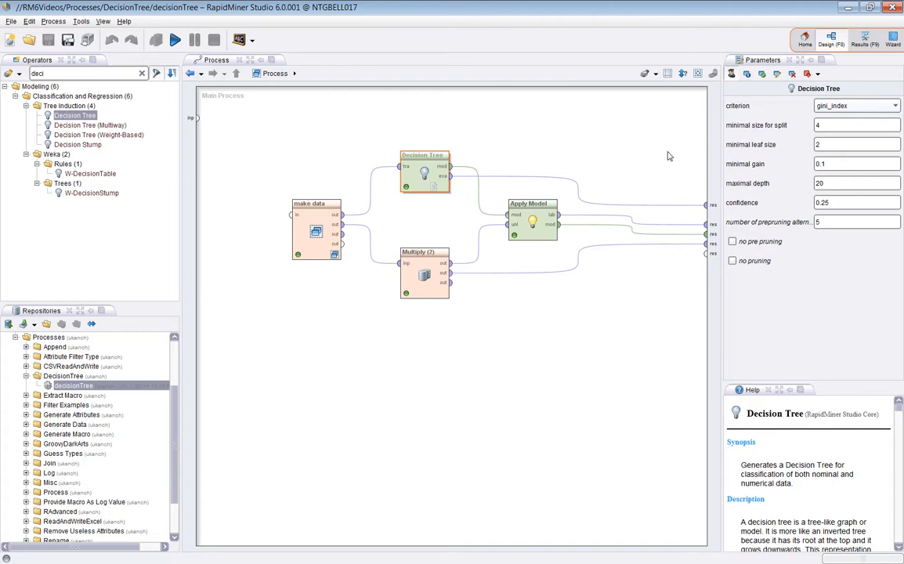
{"action": "left_click", "coordinate": [893, 107]}
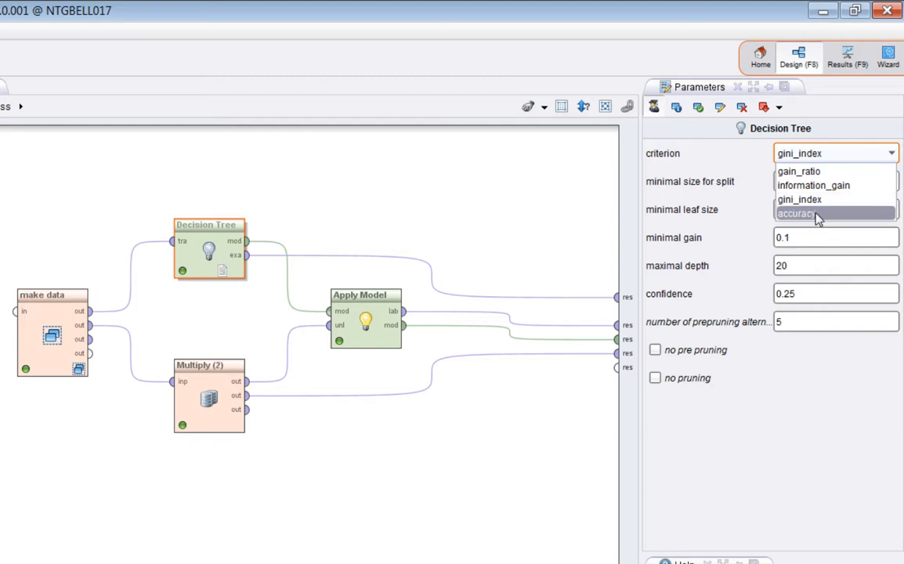
{"action": "left_click", "coordinate": [763, 205]}
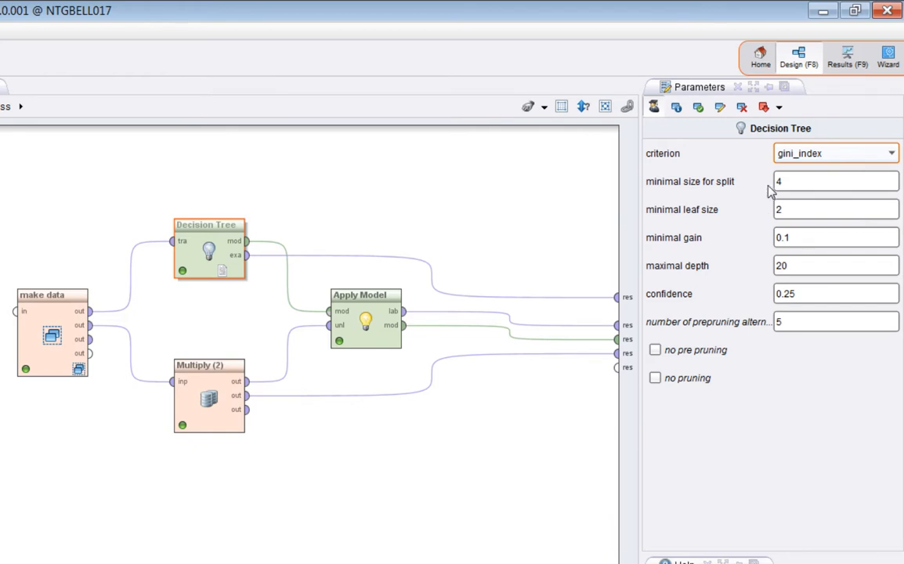
{"action": "left_click", "coordinate": [891, 154]}
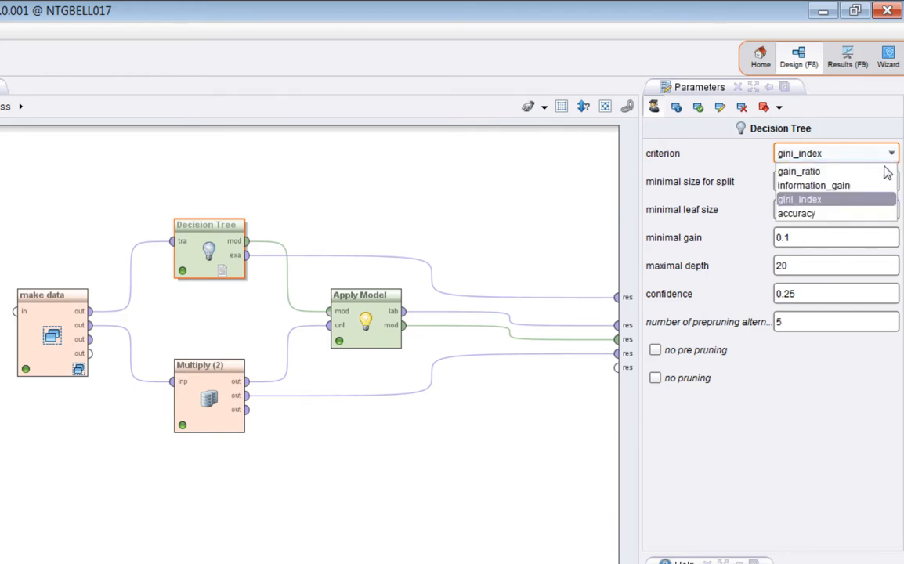
{"action": "left_click", "coordinate": [861, 202]}
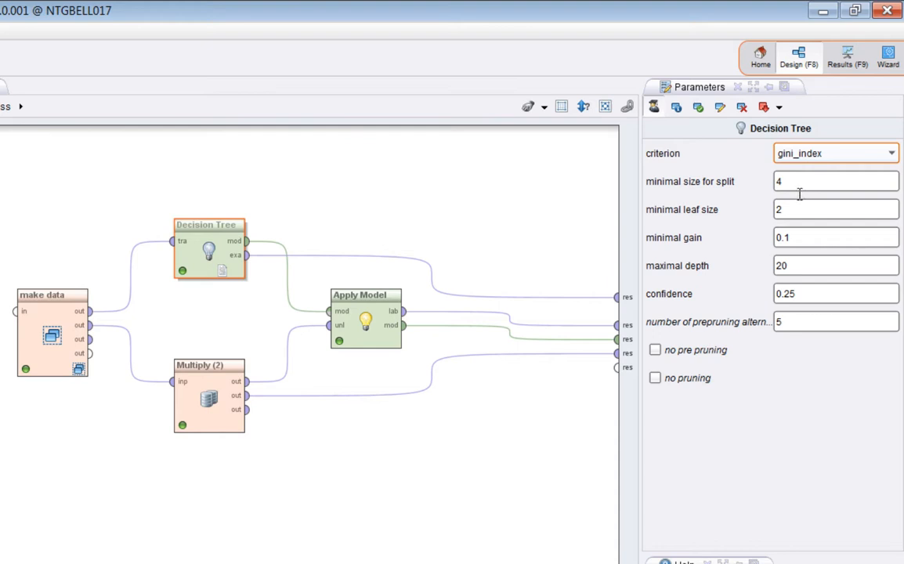
Run the process with the Decision Tree's minimal size for split set to 100 and inspect the resulting tree's leaves.
{"action": "double_click", "coordinate": [777, 181]}
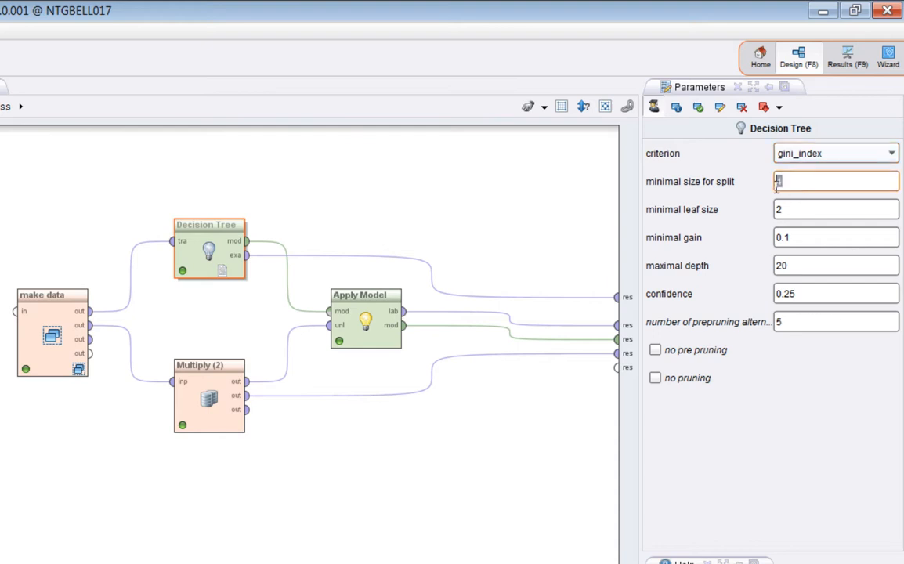
{"action": "type", "text": "1"}
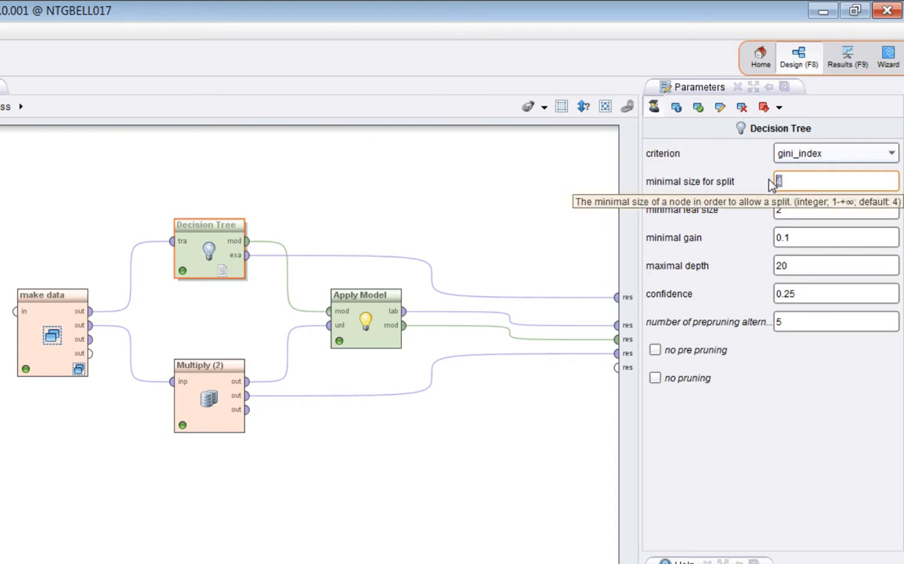
{"action": "type", "text": "00"}
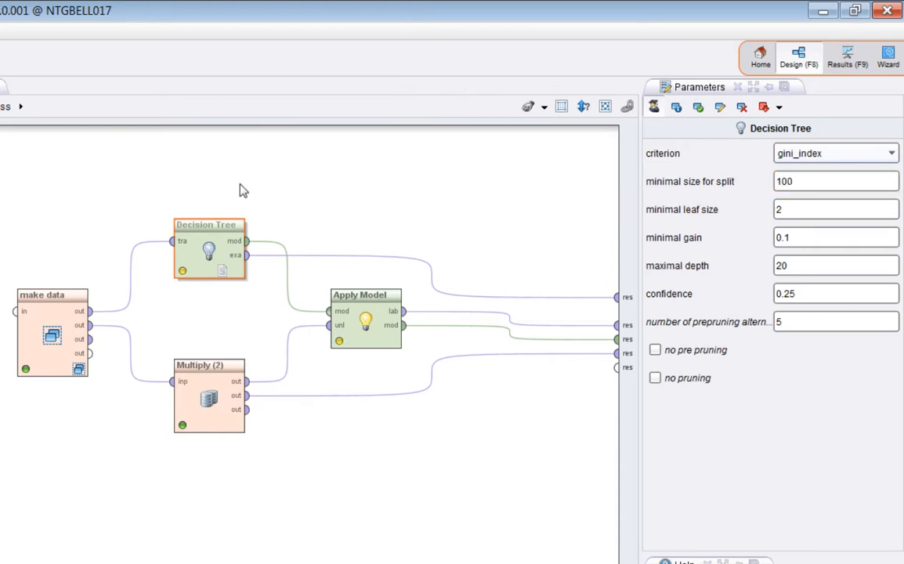
{"action": "key", "text": "F11"}
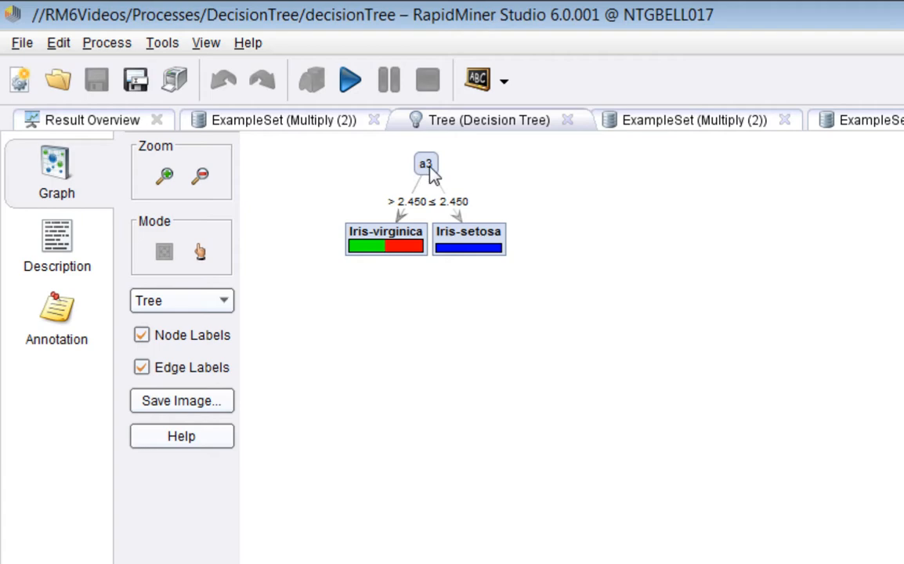
{"action": "mouse_move", "coordinate": [429, 167]}
{"action": "mouse_move", "coordinate": [377, 253]}
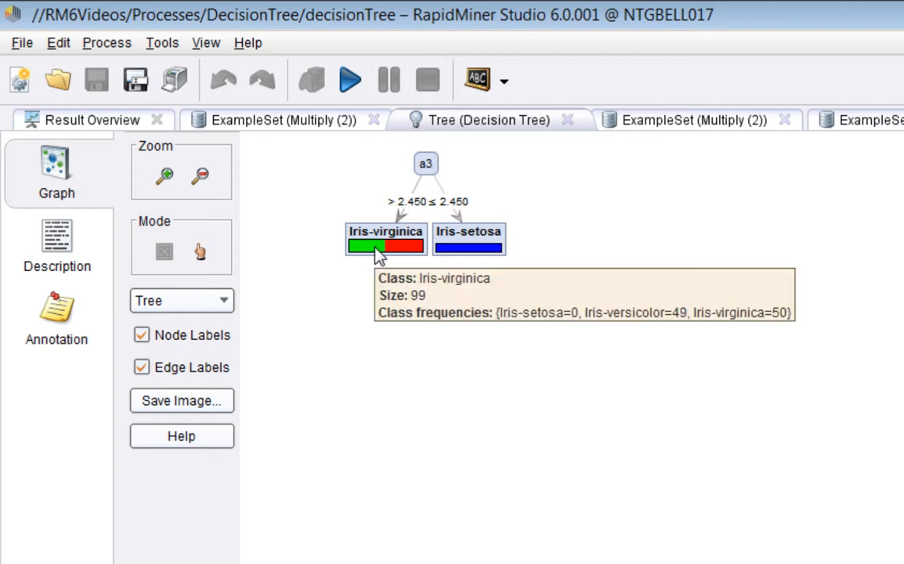
{"action": "mouse_move", "coordinate": [472, 242]}
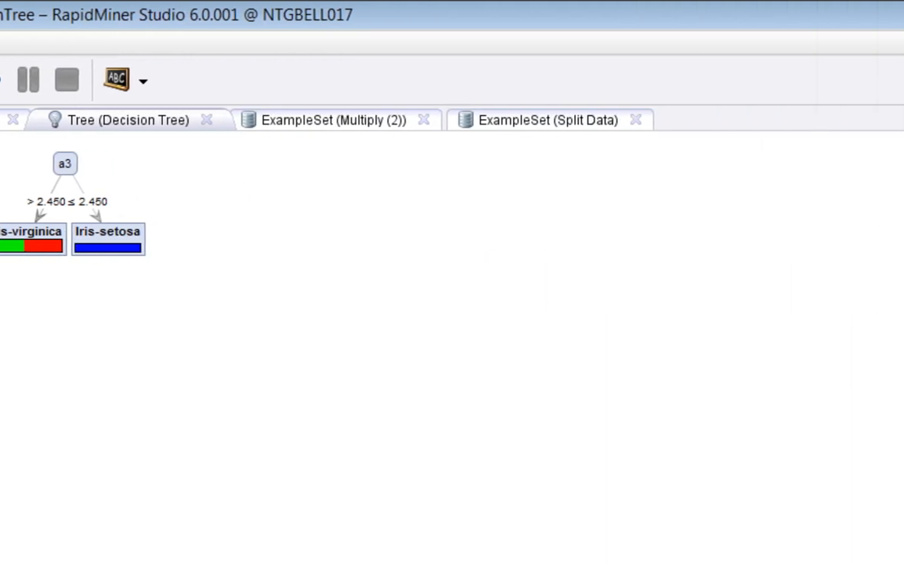
Rerun the process with minimal size for split set to 98 and view the resulting tree.
{"action": "left_click", "coordinate": [858, 100]}
{"action": "double_click", "coordinate": [787, 256]}
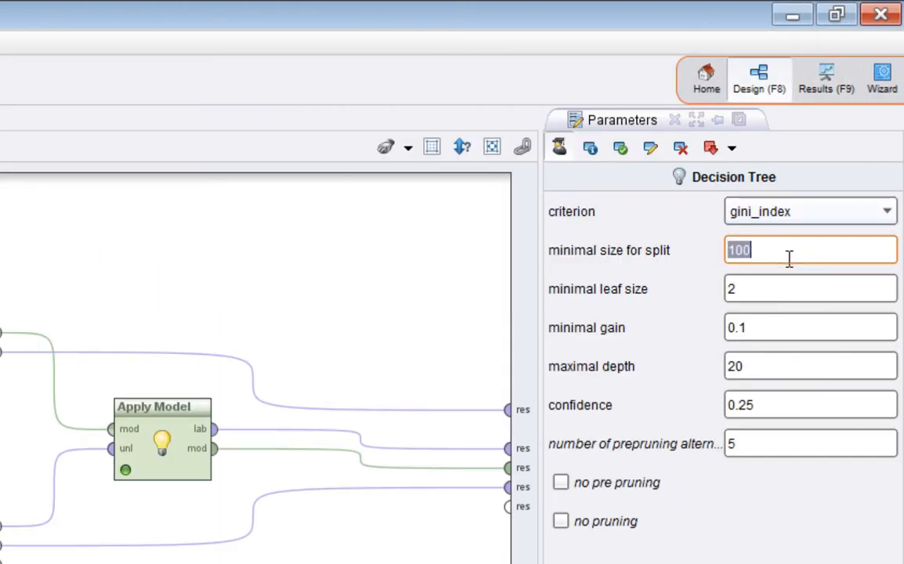
{"action": "type", "text": "98"}
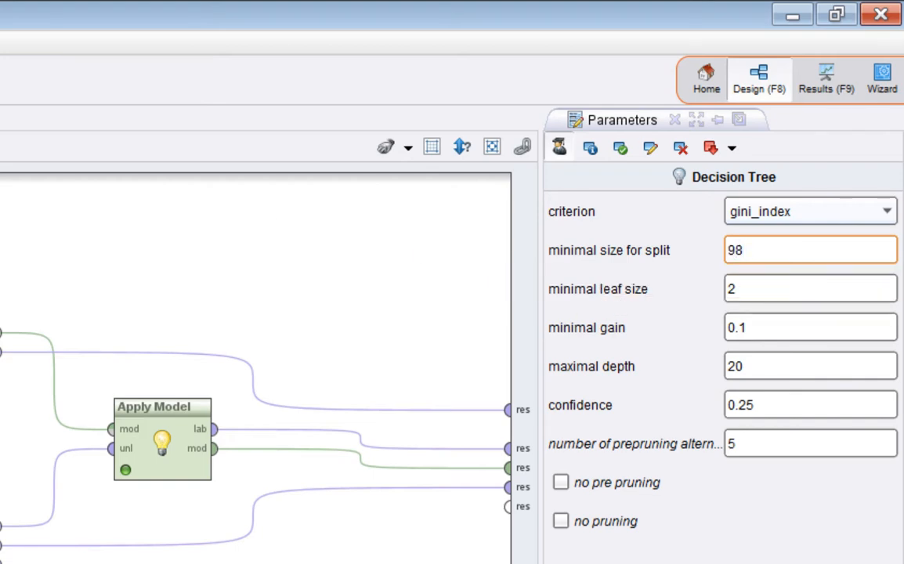
{"action": "key", "text": "Return"}
{"action": "key", "text": "F11"}
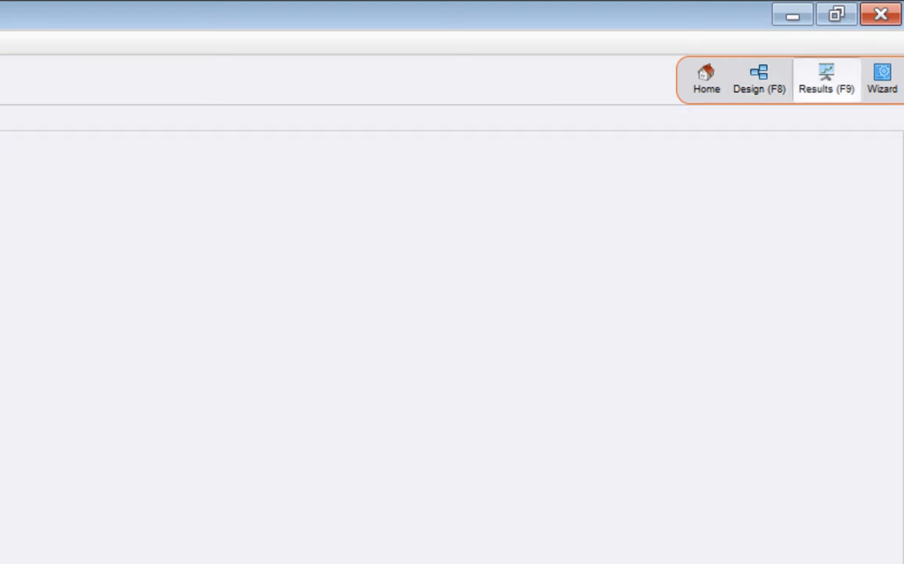
{"action": "left_click", "coordinate": [417, 133]}
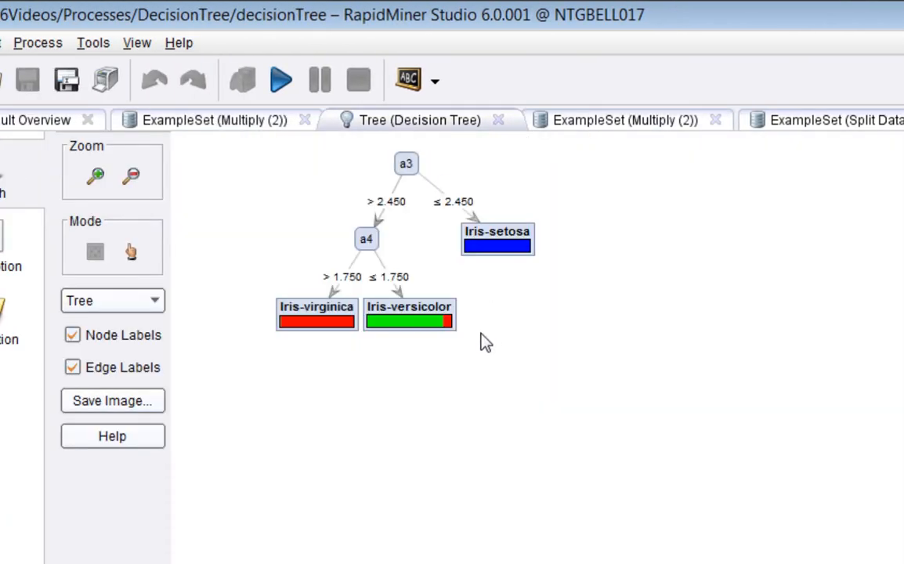
{"action": "mouse_move", "coordinate": [374, 247]}
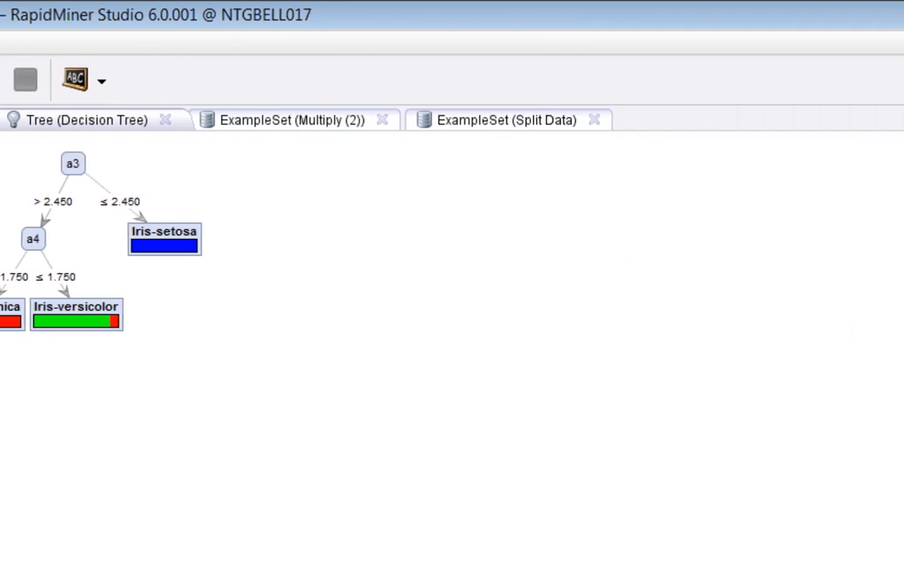
Rerun with minimal size for split 2 and minimal leaf size 1, and view the resulting tree.
{"action": "left_click", "coordinate": [844, 98]}
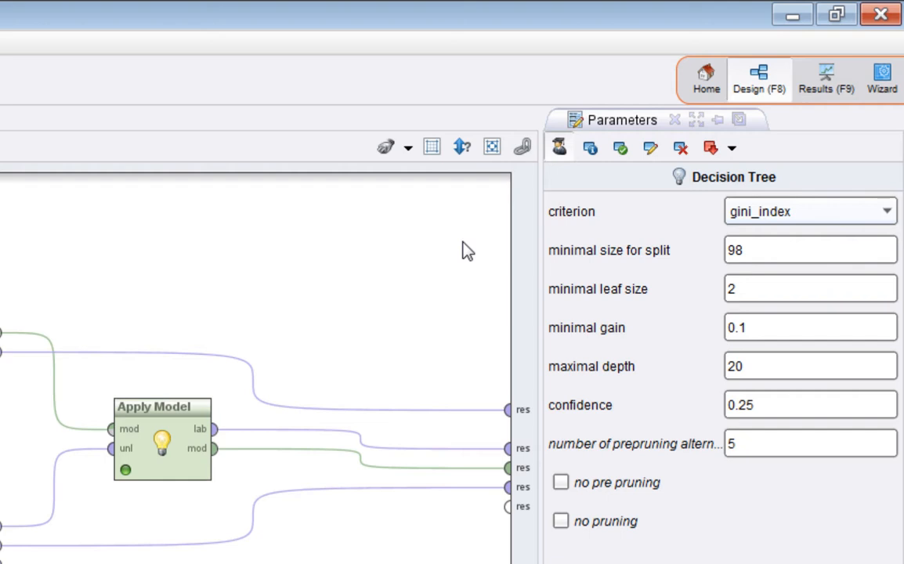
{"action": "double_click", "coordinate": [783, 252]}
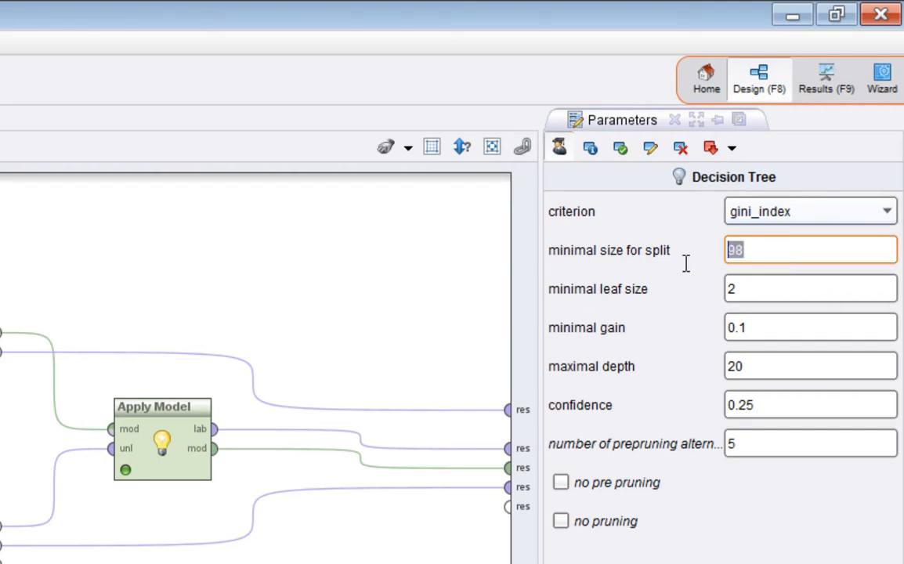
{"action": "type", "text": "4"}
{"action": "left_click", "coordinate": [784, 291]}
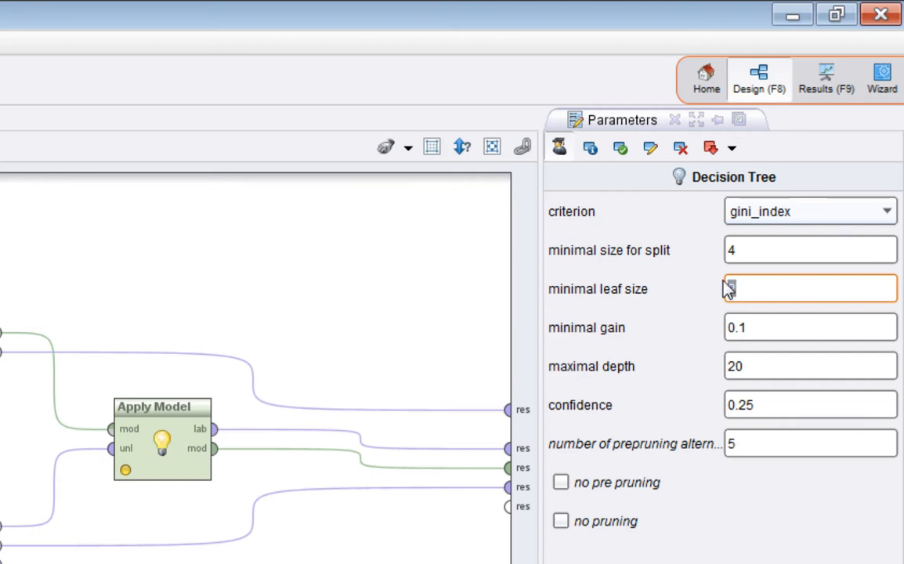
{"action": "type", "text": "1"}
{"action": "left_click", "coordinate": [766, 252]}
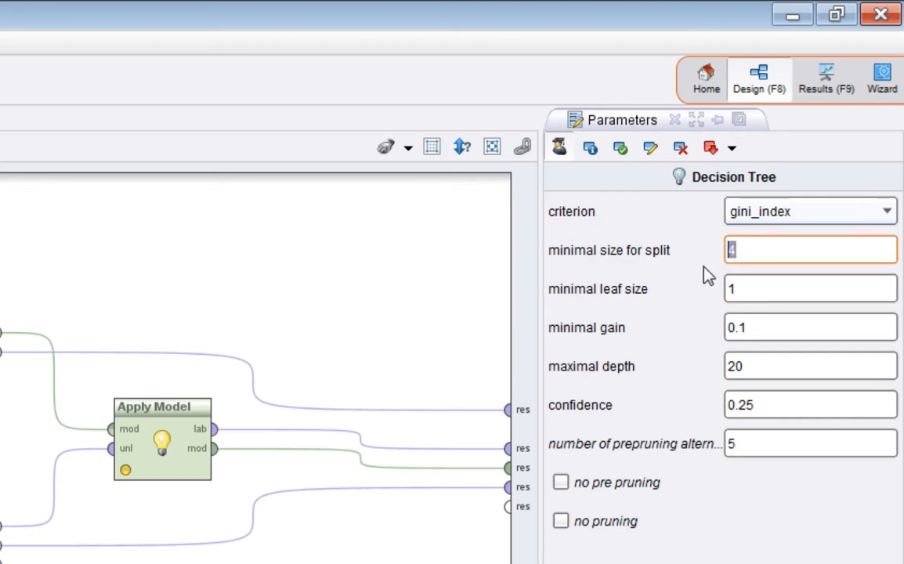
{"action": "type", "text": "2"}
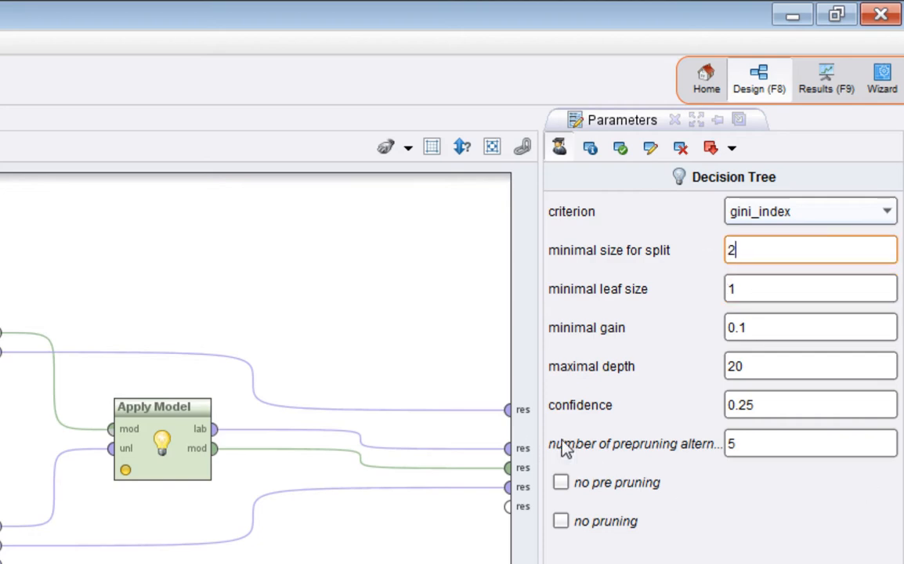
{"action": "key", "text": "F11"}
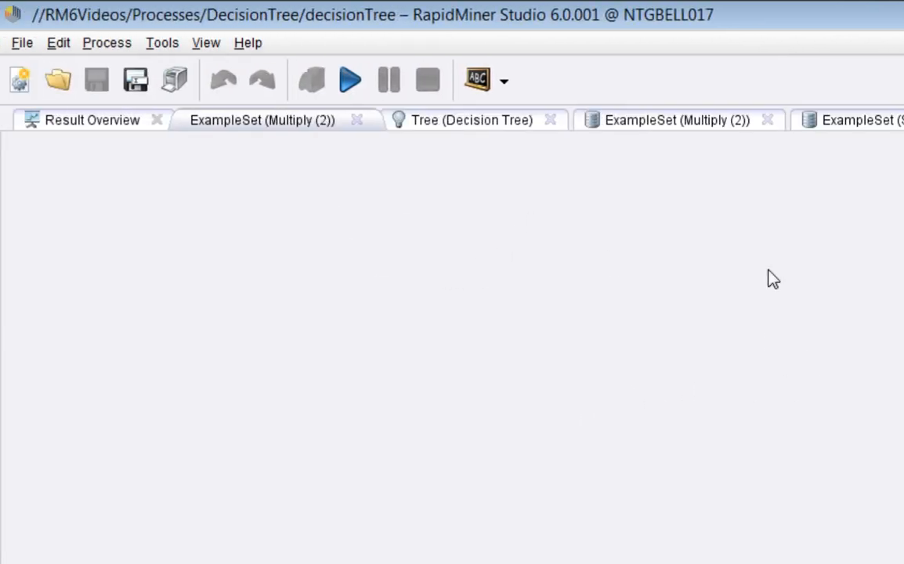
{"action": "left_click", "coordinate": [484, 122]}
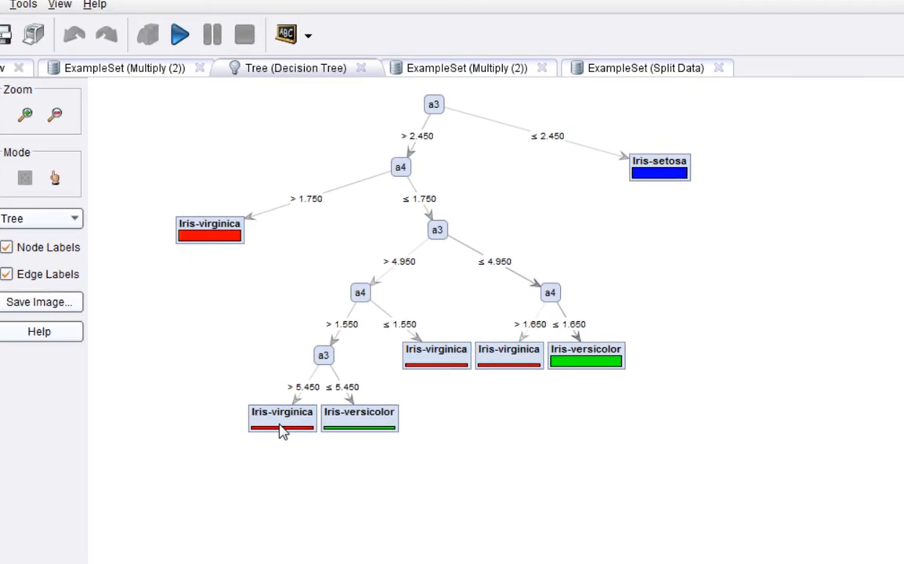
{"action": "mouse_move", "coordinate": [282, 432]}
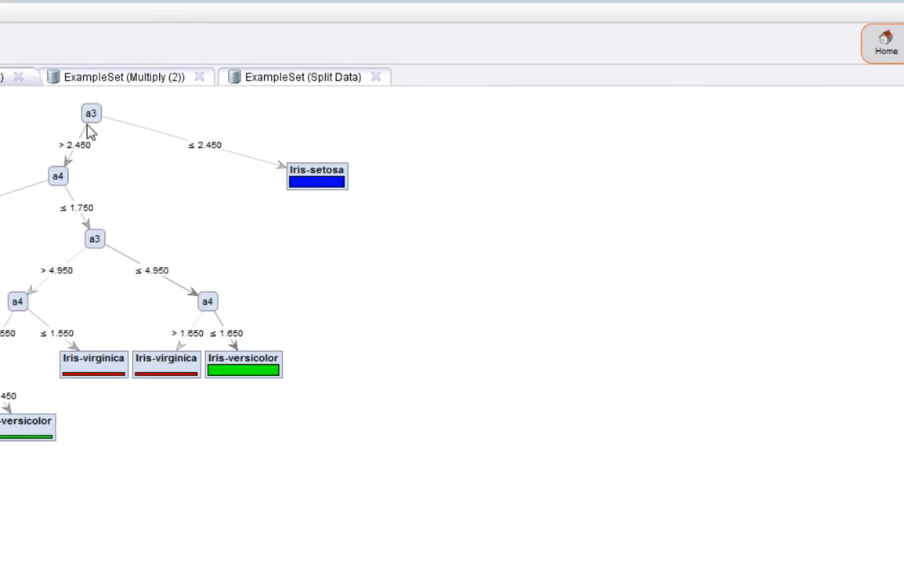
Switch the criterion to information_gain with split size 4 and leaf size 2, and view the resulting tree.
{"action": "left_click", "coordinate": [787, 53]}
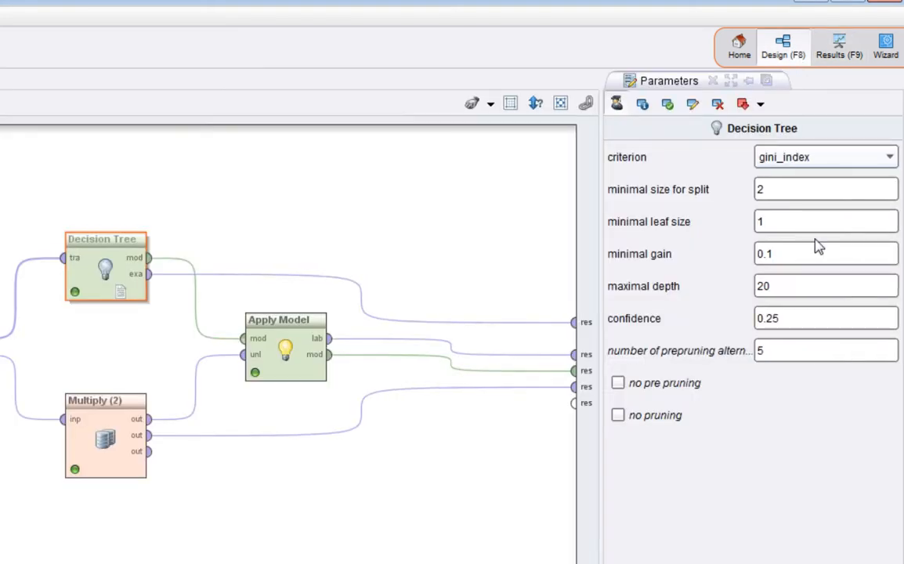
{"action": "left_click", "coordinate": [786, 227]}
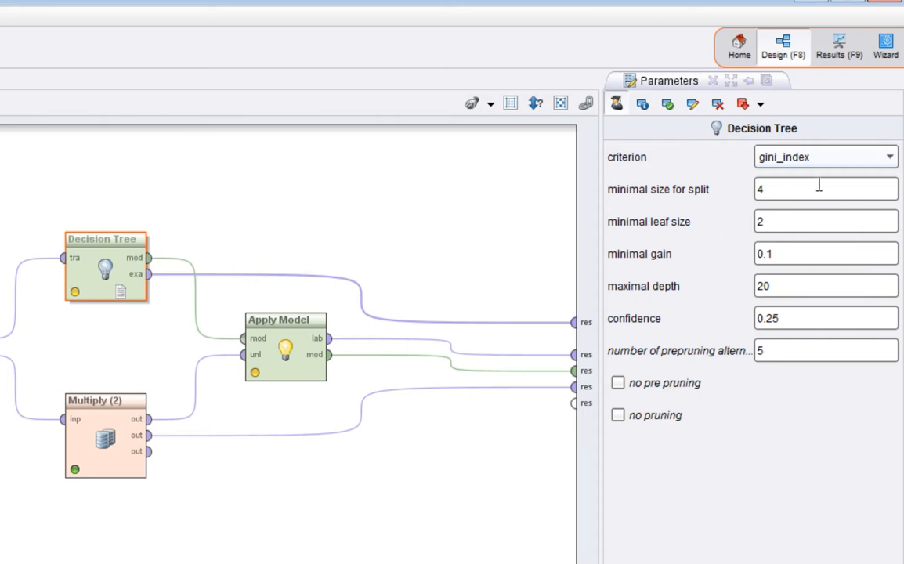
{"action": "left_click", "coordinate": [758, 159]}
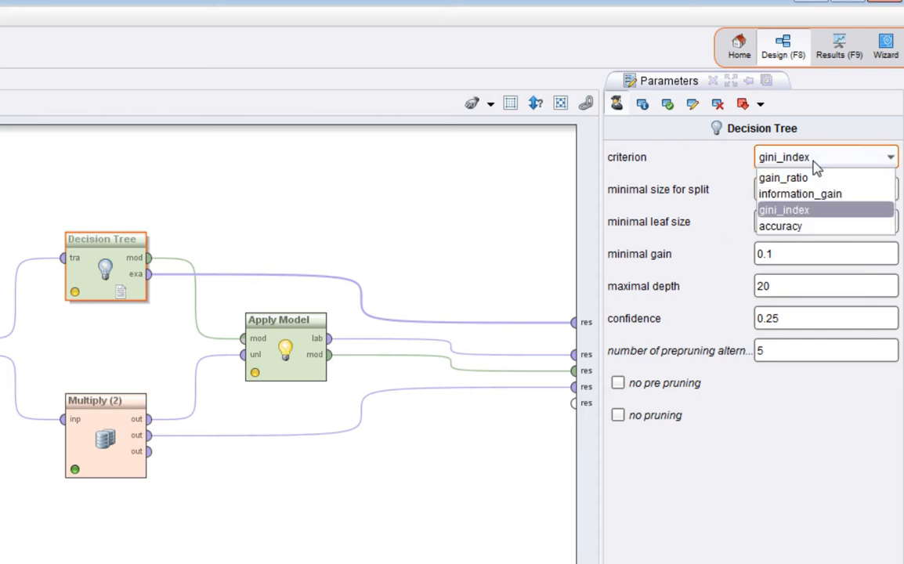
{"action": "left_click", "coordinate": [812, 201]}
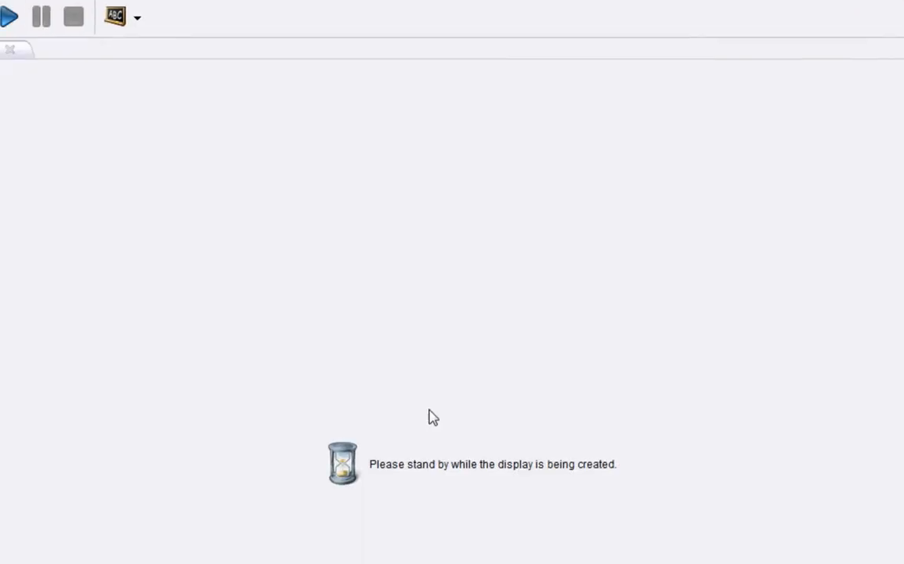
{"action": "left_click", "coordinate": [299, 29]}
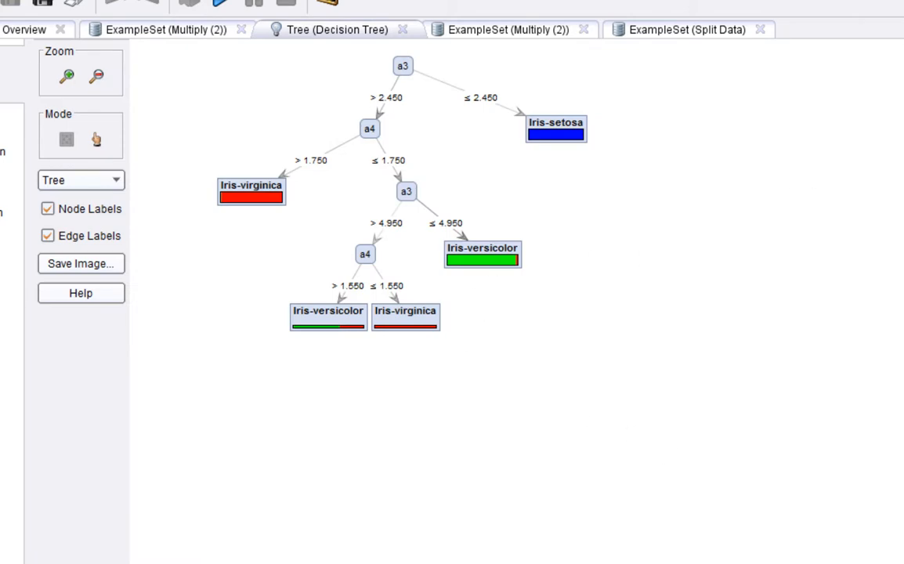
{"action": "key", "text": "F8"}
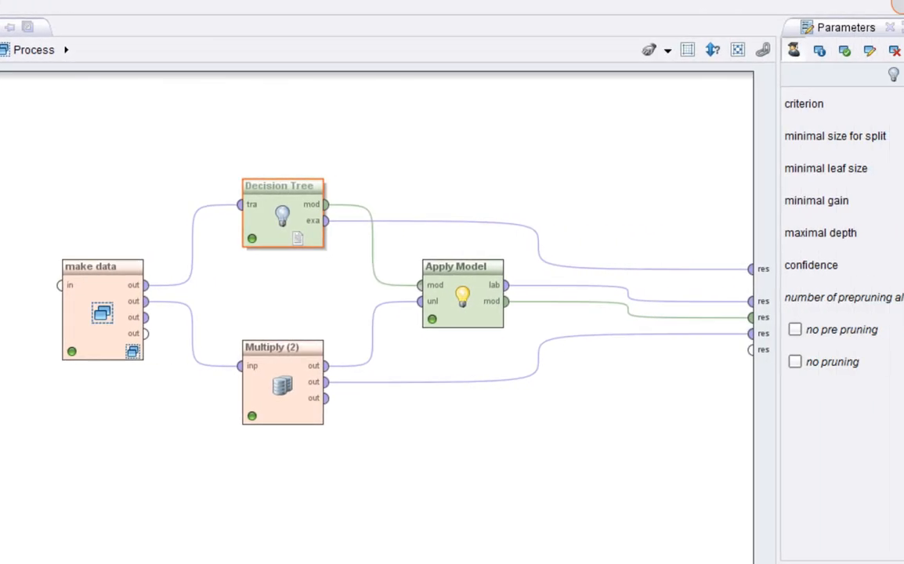
Set the minimal gain to 0.5, rerun the process, and view the resulting tree.
{"action": "double_click", "coordinate": [767, 199]}
{"action": "type", "text": "."}
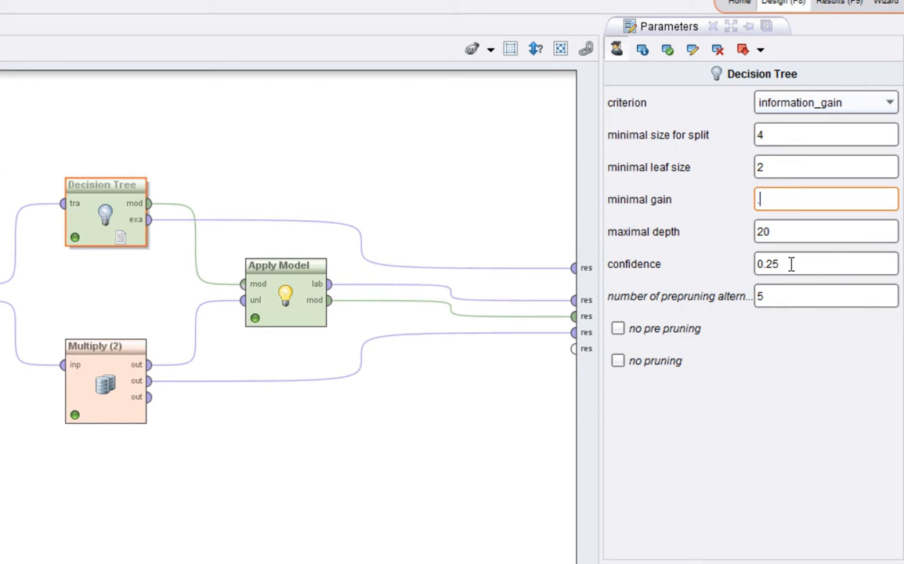
{"action": "type", "text": "5"}
{"action": "key", "text": "Return"}
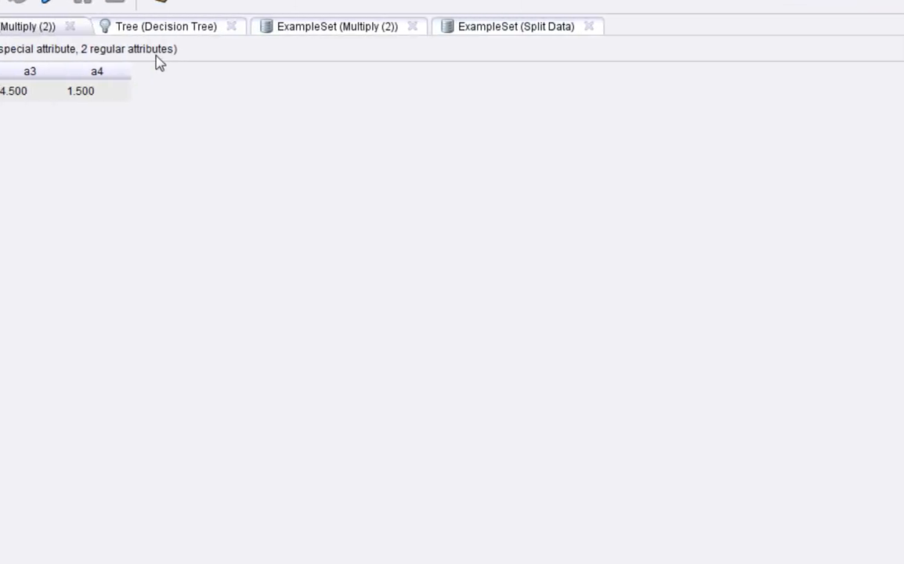
{"action": "left_click", "coordinate": [246, 29]}
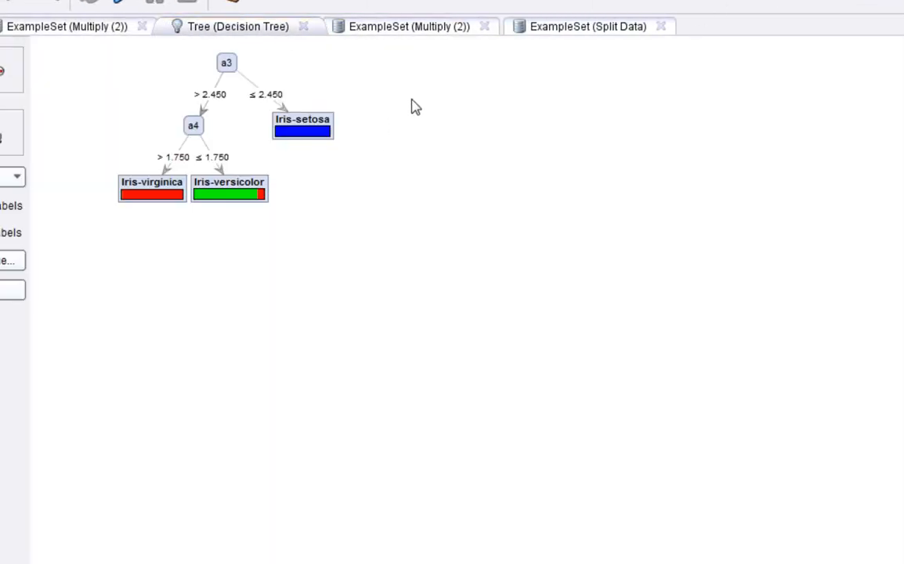
Set the minimal gain to 1.0, rerun the process, and view the resulting tree.
{"action": "left_click", "coordinate": [824, 3]}
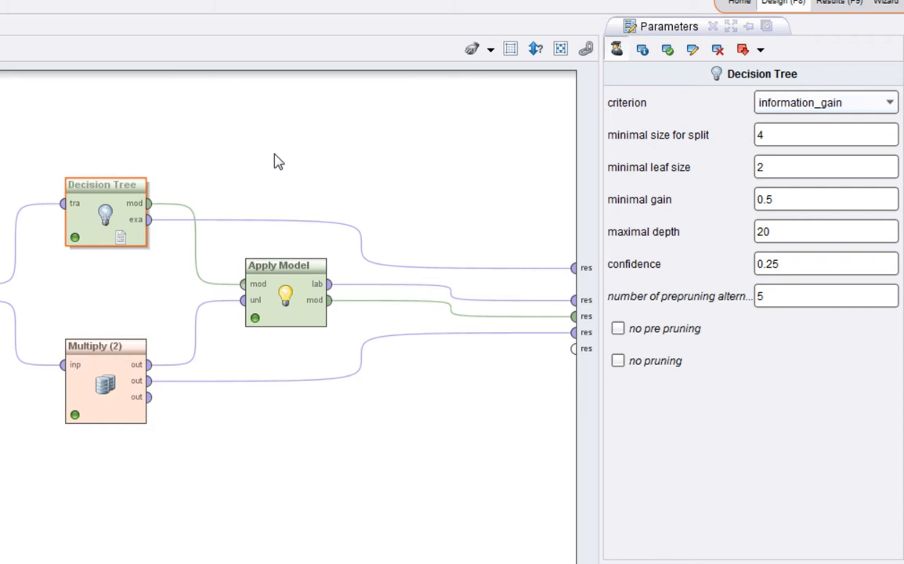
{"action": "left_click_drag", "start_coordinate": [826, 205], "coordinate": [708, 204]}
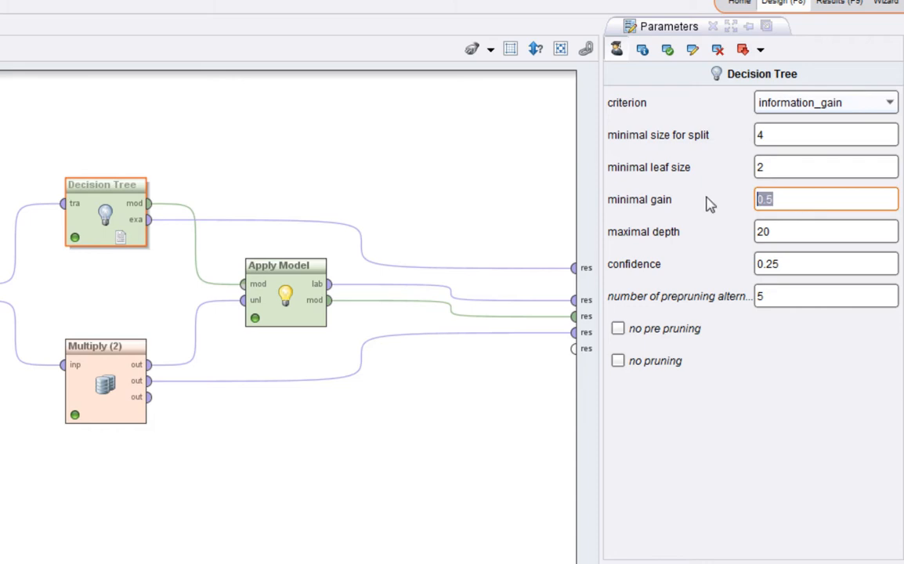
{"action": "type", "text": "1.0"}
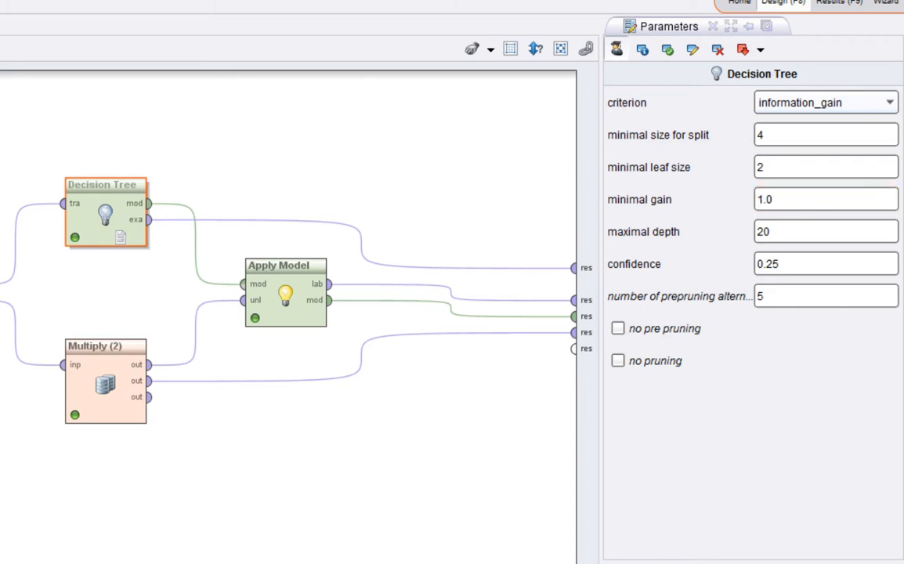
{"action": "key", "text": "Return"}
{"action": "key", "text": "F11"}
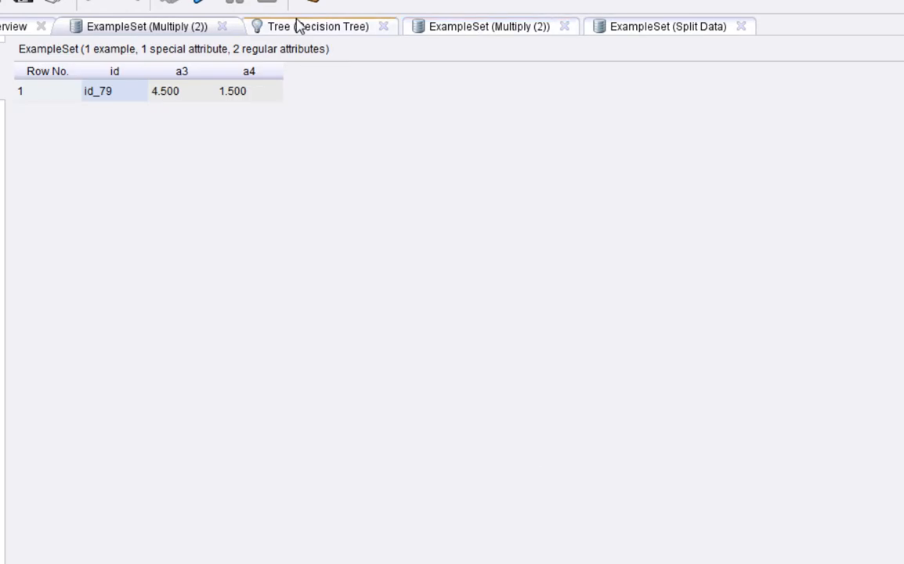
{"action": "left_click", "coordinate": [298, 26]}
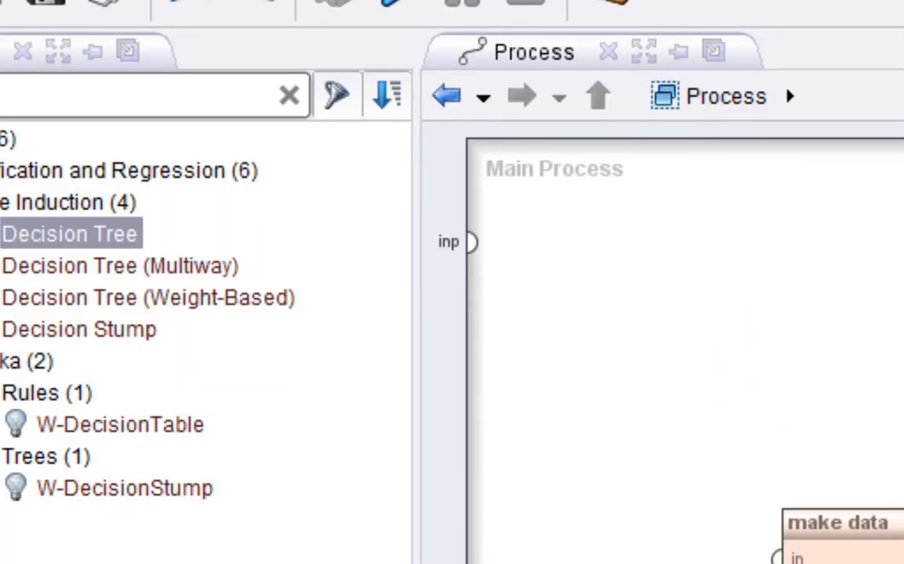
Set the minimal gain to .1 and open the results of the rerun.
{"action": "key", "text": "BackSpace"}
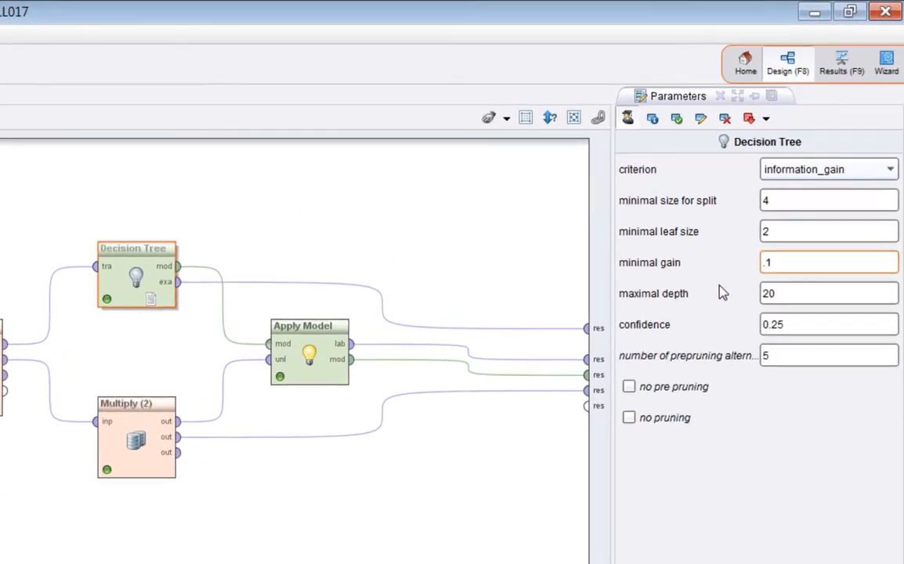
{"action": "left_click", "coordinate": [853, 184]}
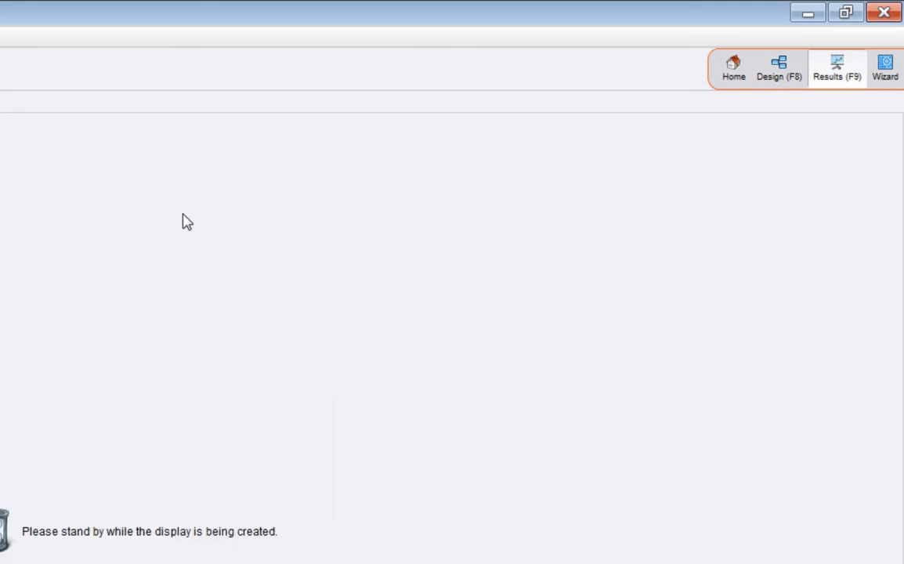
Set the Decision Tree's maximal depth to 3, rerun the process, and view the resulting tree.
{"action": "left_click", "coordinate": [314, 13]}
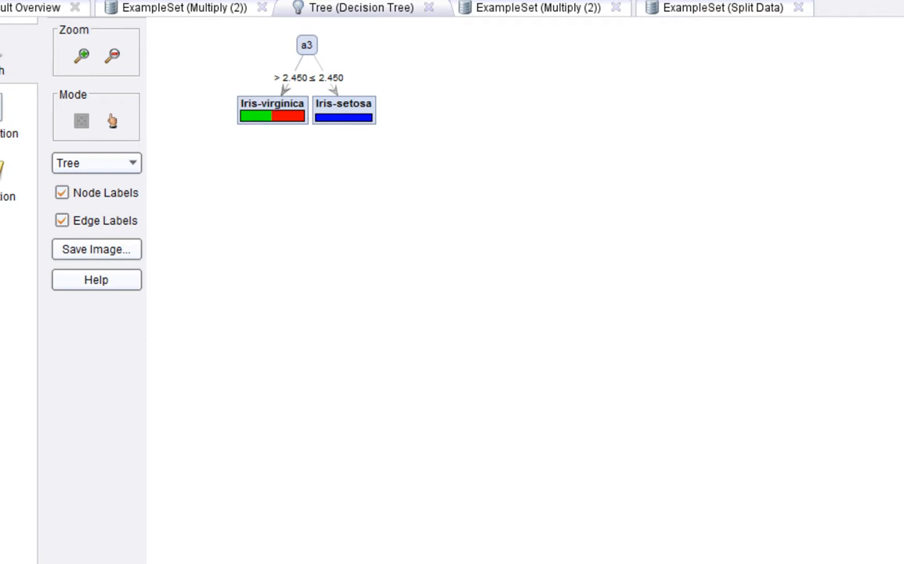
{"action": "key", "text": "F8"}
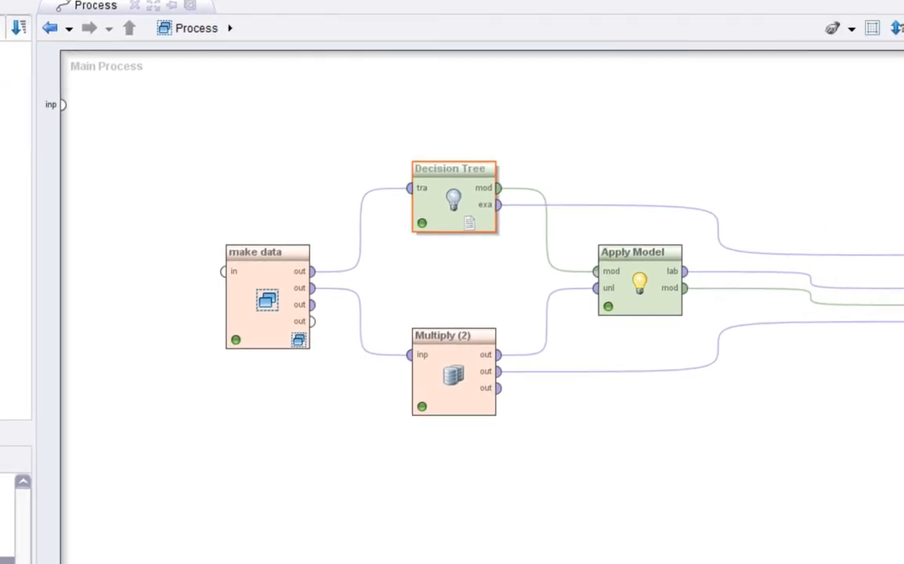
{"action": "left_click_drag", "start_coordinate": [849, 214], "coordinate": [775, 215]}
{"action": "type", "text": "3"}
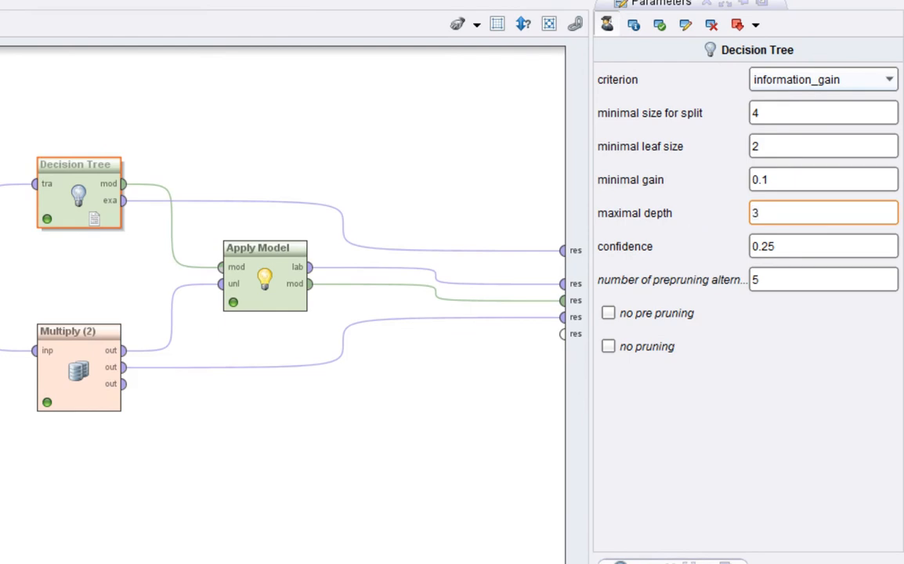
{"action": "key", "text": "F11"}
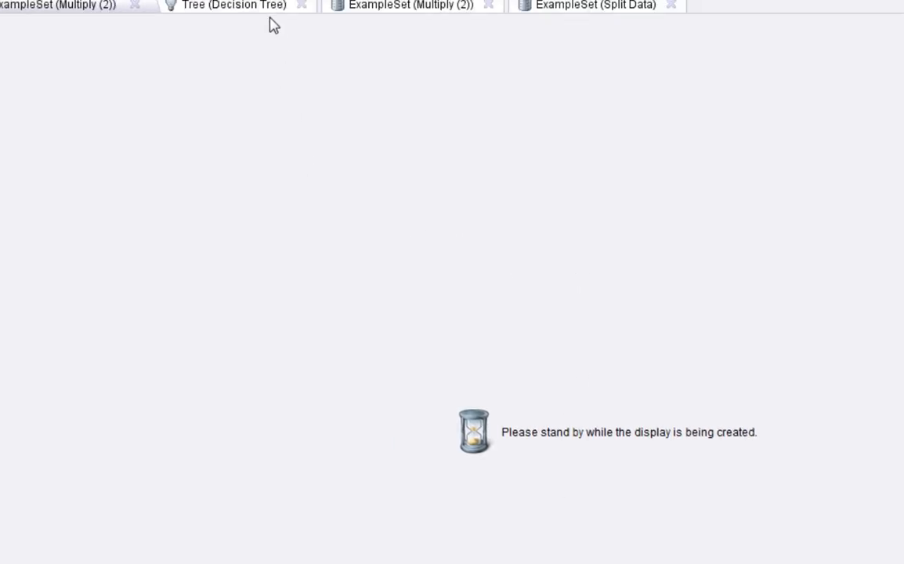
{"action": "left_click", "coordinate": [263, 12]}
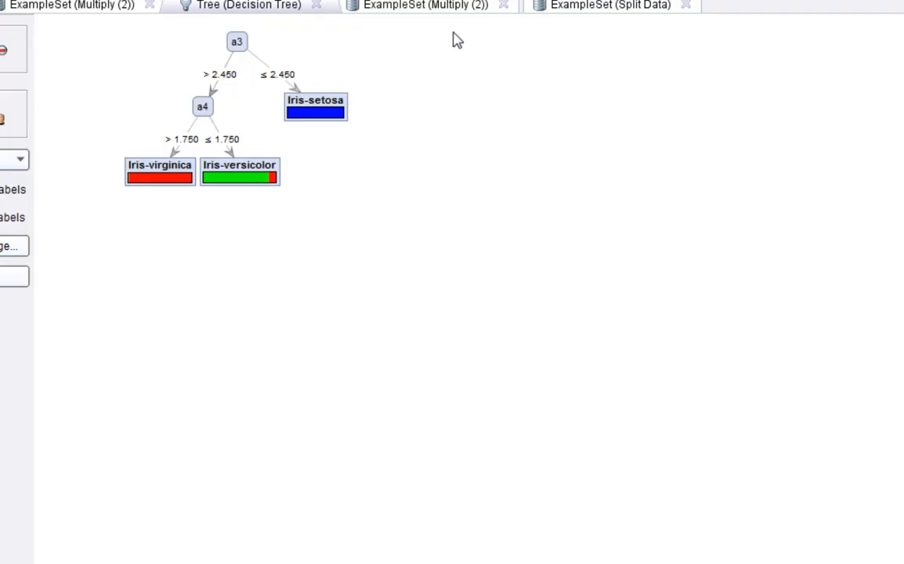
Enable no pre pruning and no pruning, set the maximal depth to 20, and rerun the process.
{"action": "key", "text": "F8"}
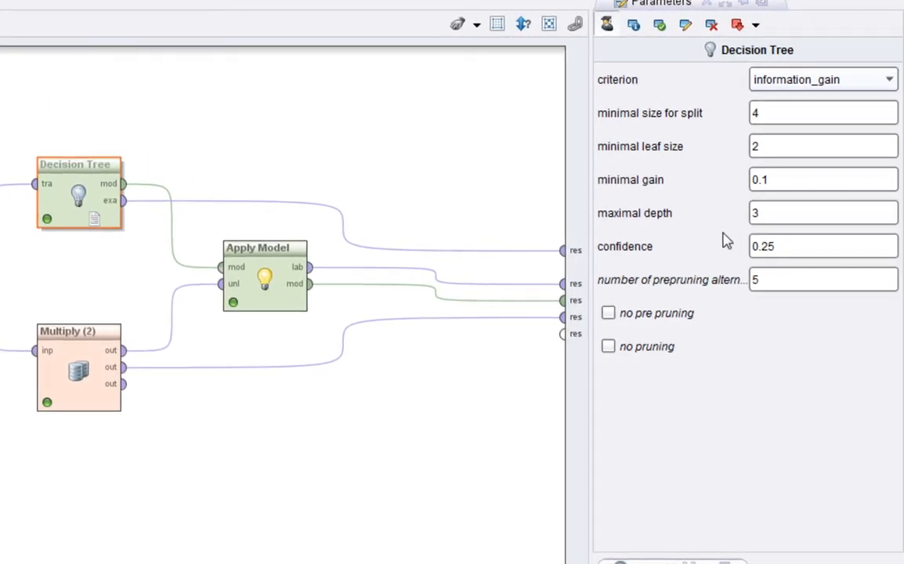
{"action": "left_click", "coordinate": [784, 221]}
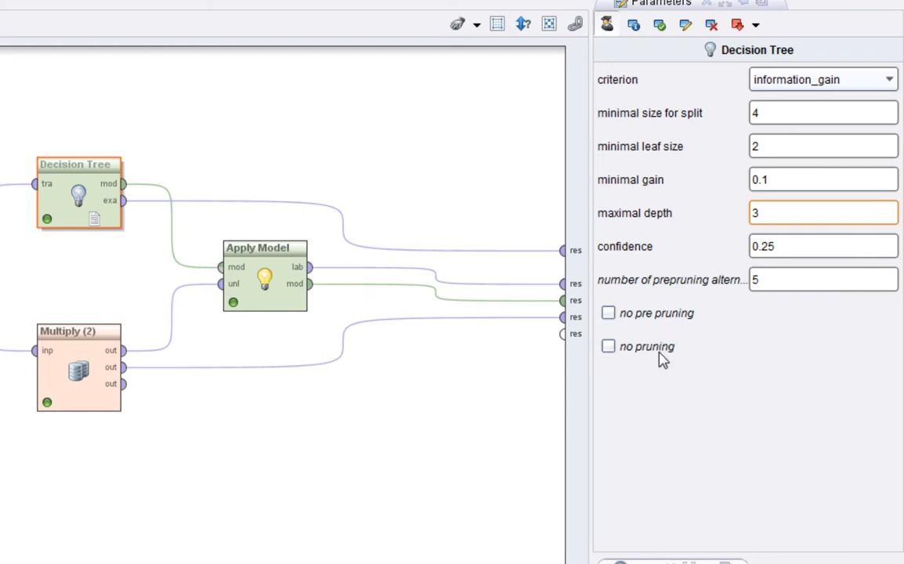
{"action": "left_click", "coordinate": [631, 315]}
{"action": "left_click", "coordinate": [655, 350]}
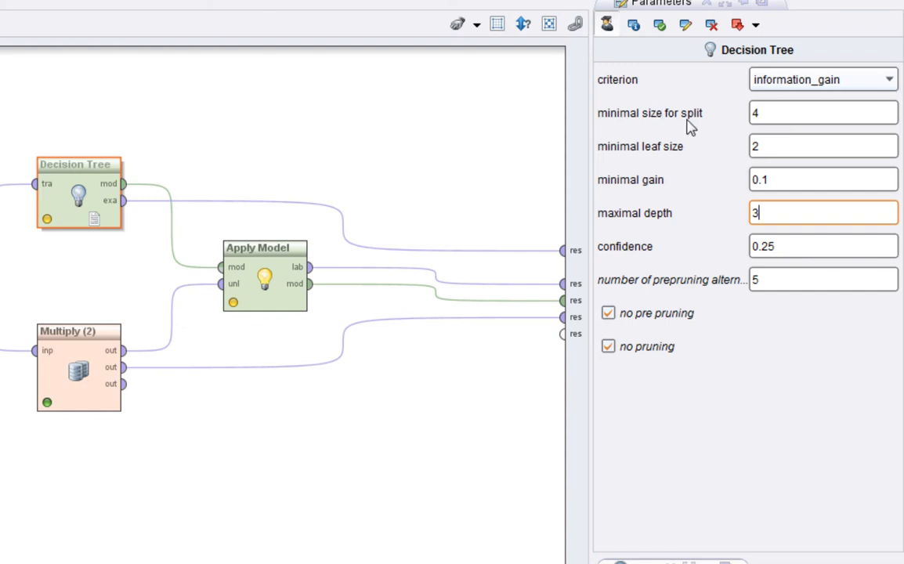
{"action": "left_click_drag", "start_coordinate": [778, 216], "coordinate": [678, 220]}
{"action": "type", "text": "20"}
{"action": "key", "text": "F11"}
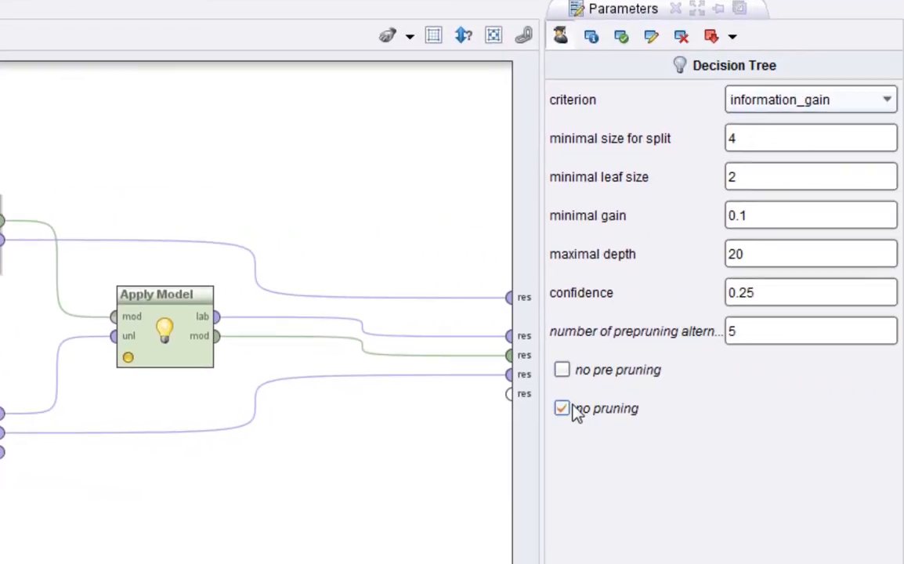
Clear both pruning options again and rerun the process with maximal depth 20.
{"action": "left_click", "coordinate": [574, 407]}
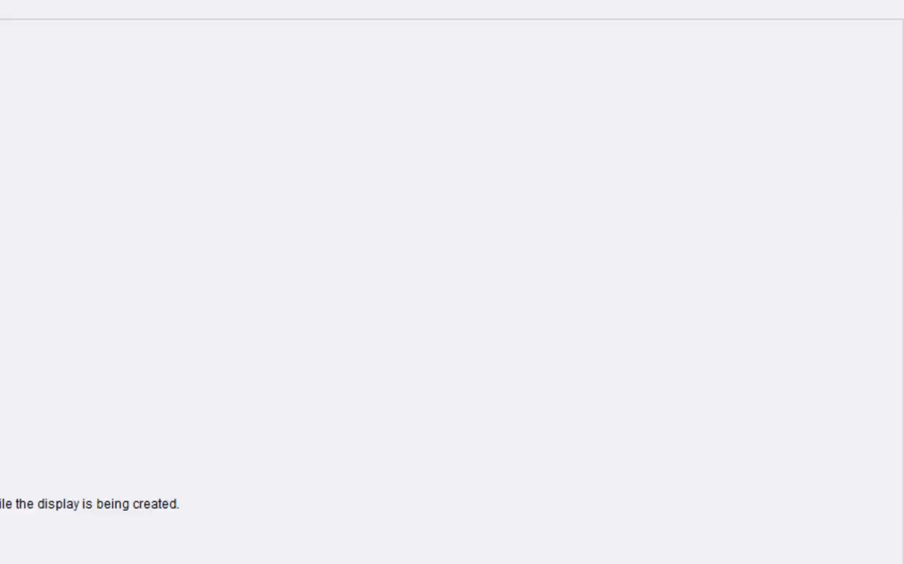
{"action": "left_click", "coordinate": [24, 5]}
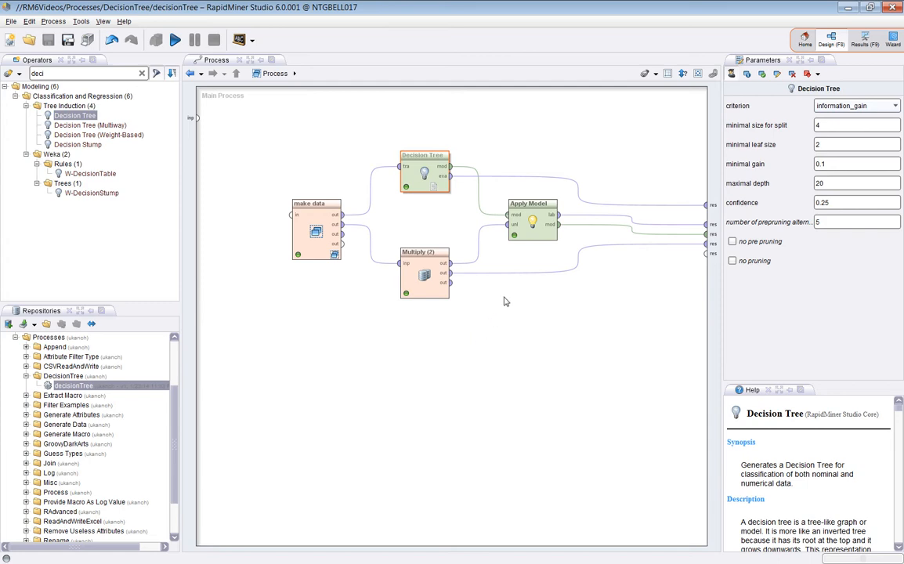
{"action": "left_click", "coordinate": [175, 40]}
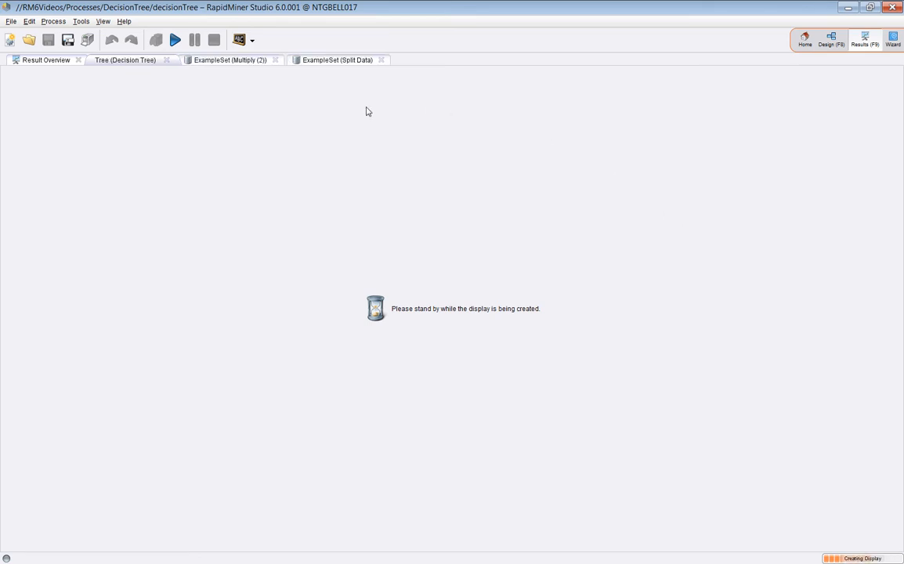
Examine the training example set's data table and its attribute statistics.
{"action": "left_click", "coordinate": [442, 60]}
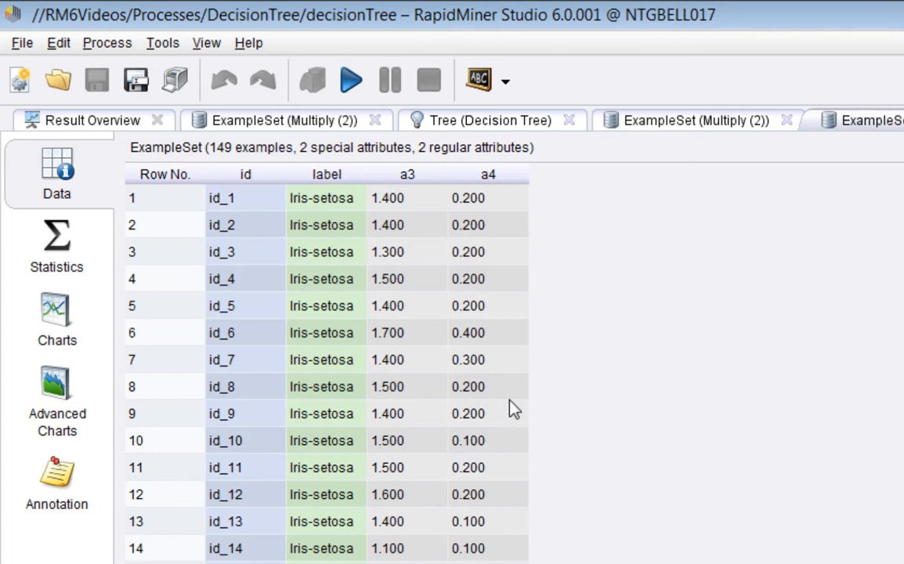
{"action": "left_click", "coordinate": [60, 263]}
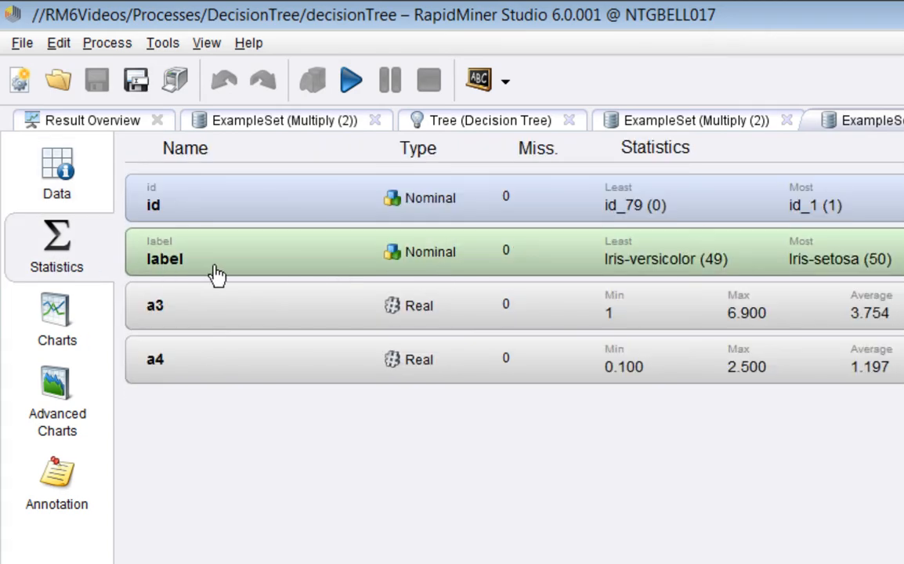
{"action": "left_click", "coordinate": [74, 171]}
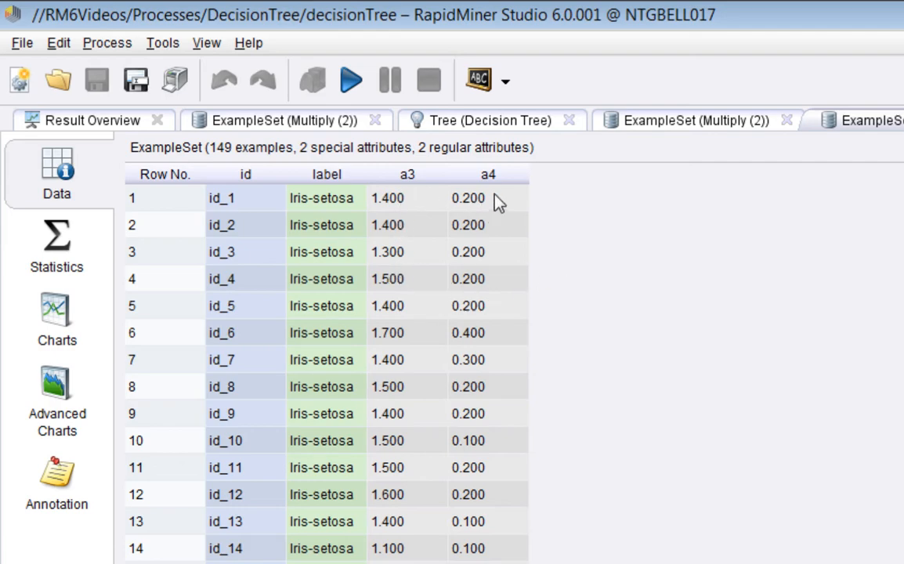
Compare the resulting tree with the unlabelled example set and its labelled prediction output.
{"action": "left_click", "coordinate": [515, 120]}
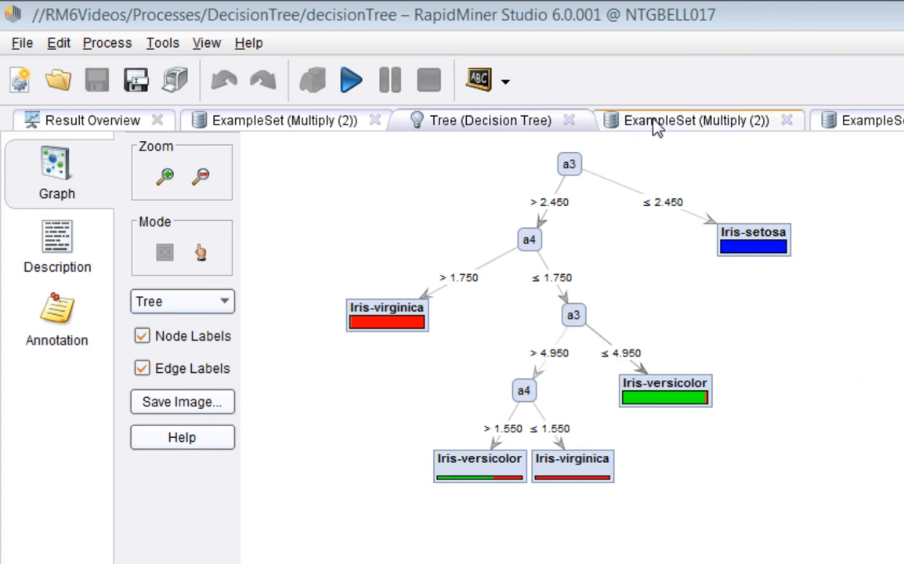
{"action": "key", "text": "F8"}
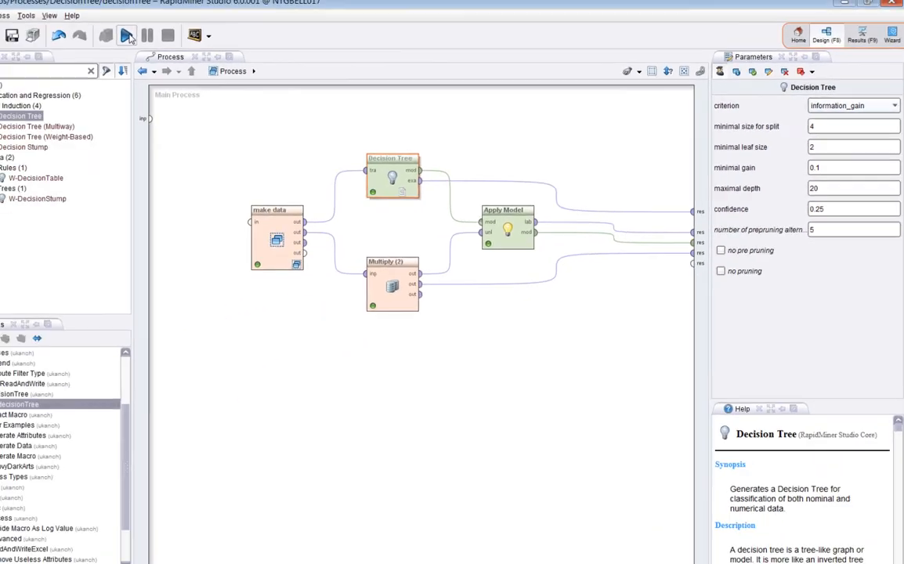
{"action": "left_click", "coordinate": [126, 36]}
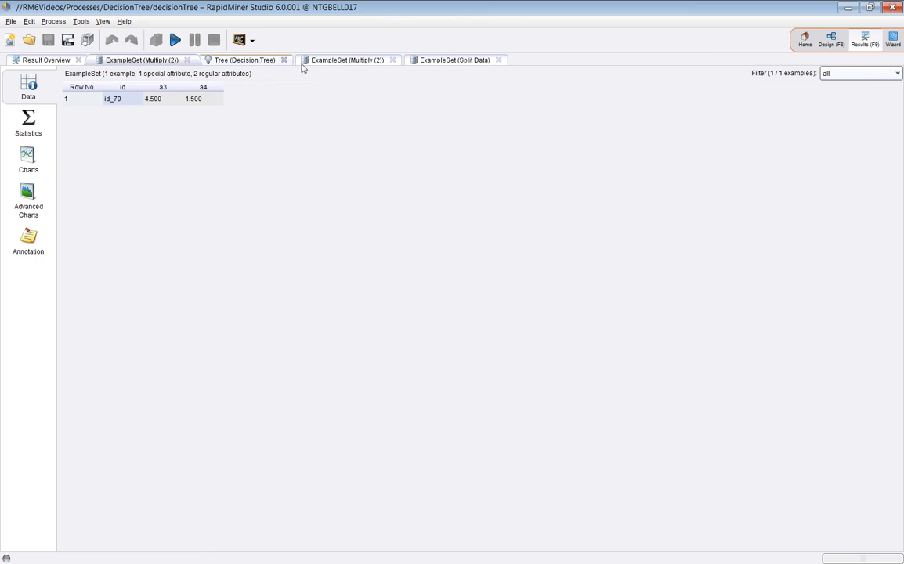
{"action": "left_click", "coordinate": [461, 66]}
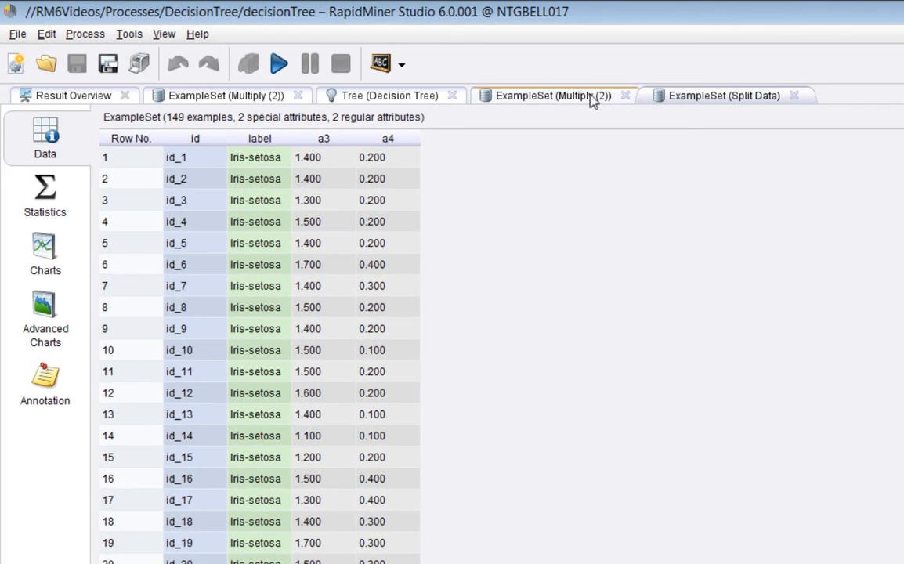
{"action": "left_click", "coordinate": [421, 98]}
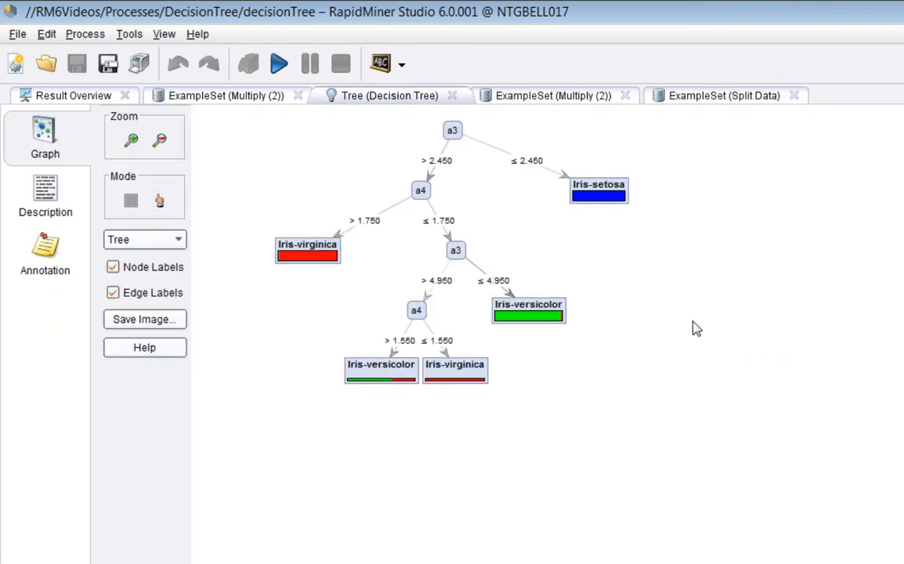
{"action": "left_click", "coordinate": [235, 98]}
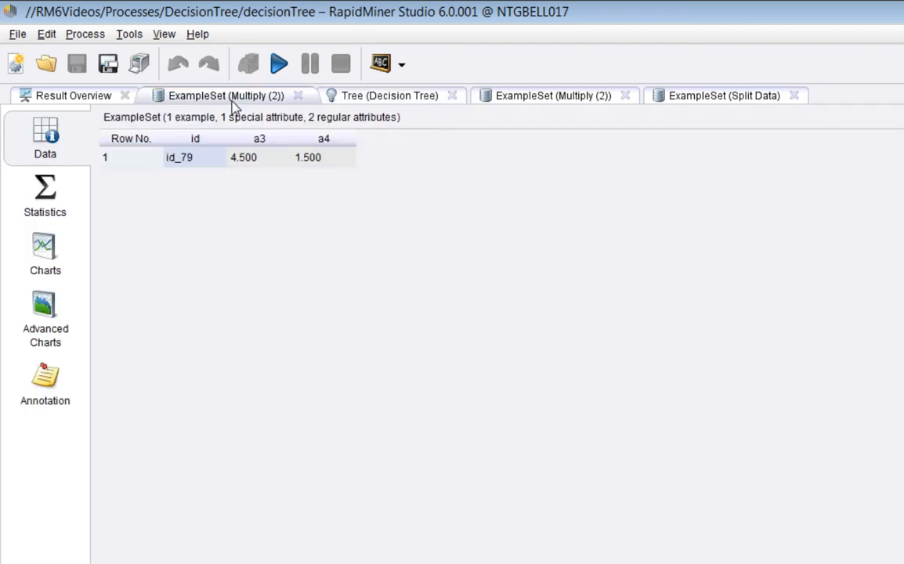
{"action": "left_click", "coordinate": [528, 95]}
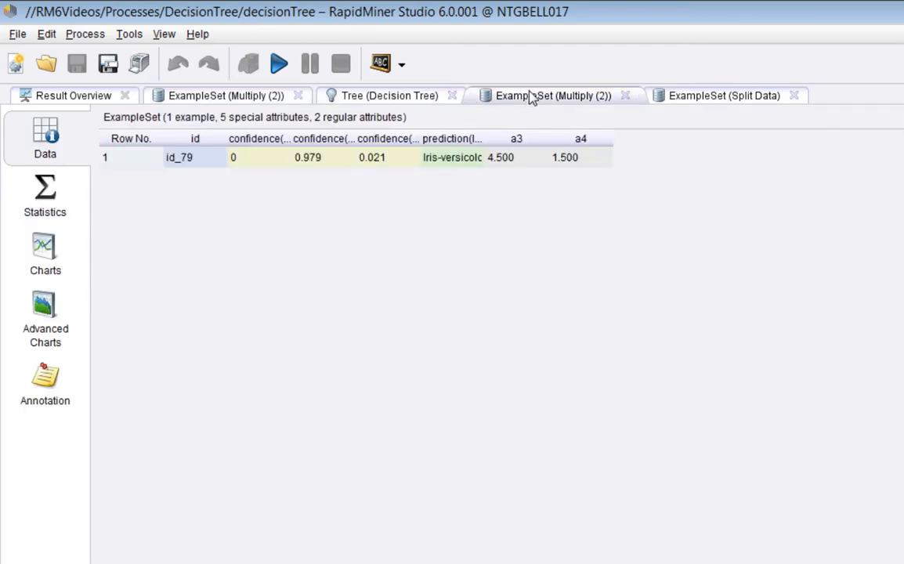